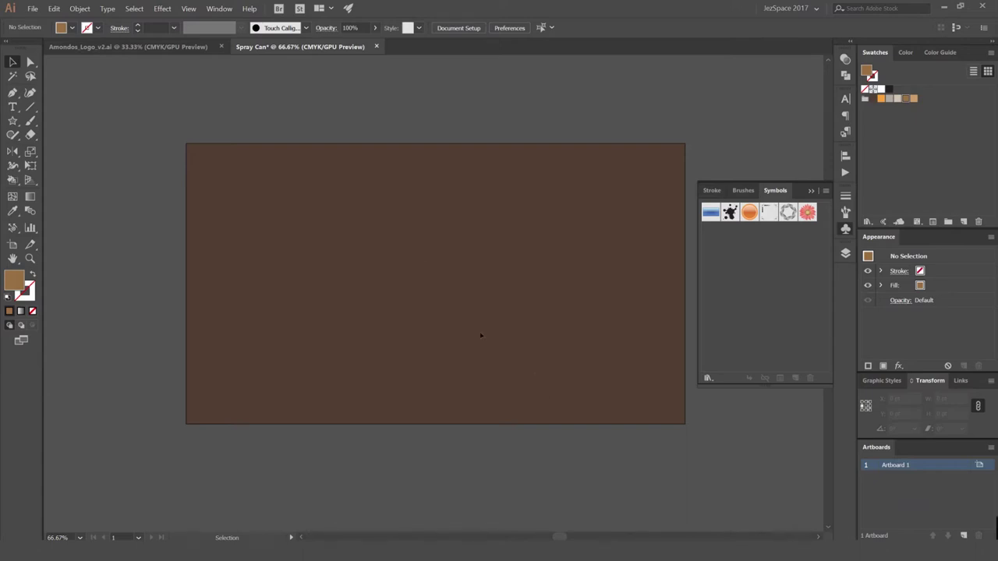
- Look through the group of symbol tools and activate the Symbol Sprayer tool
{"action": "left_click", "coordinate": [13, 228]}
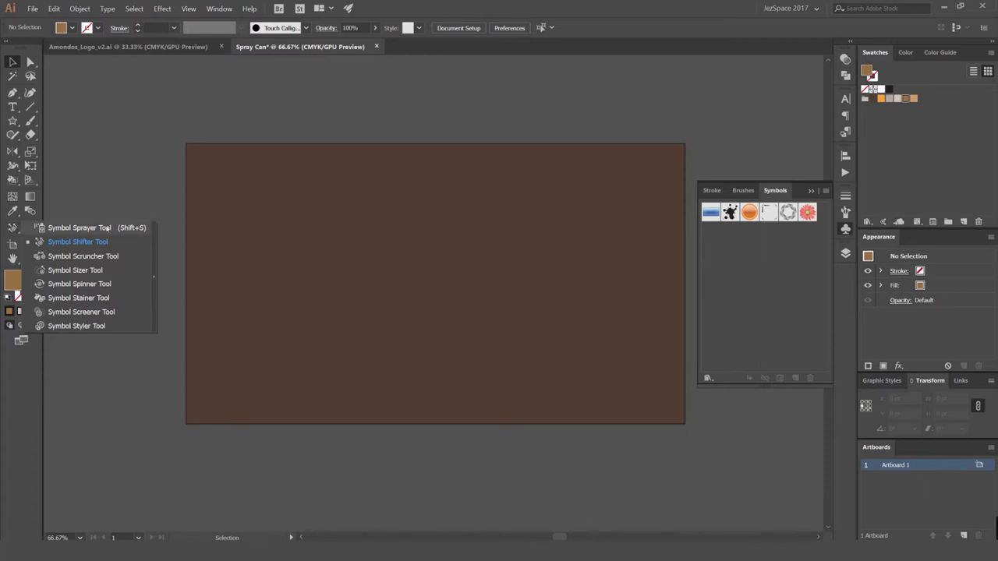
{"action": "left_click", "coordinate": [78, 228]}
{"action": "left_click", "coordinate": [13, 228]}
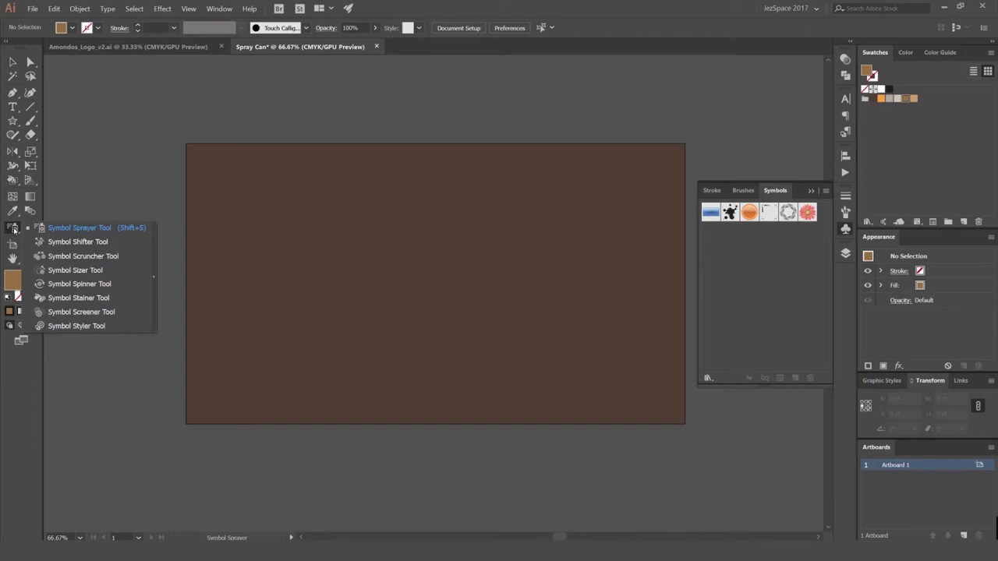
{"action": "left_click", "coordinate": [14, 229]}
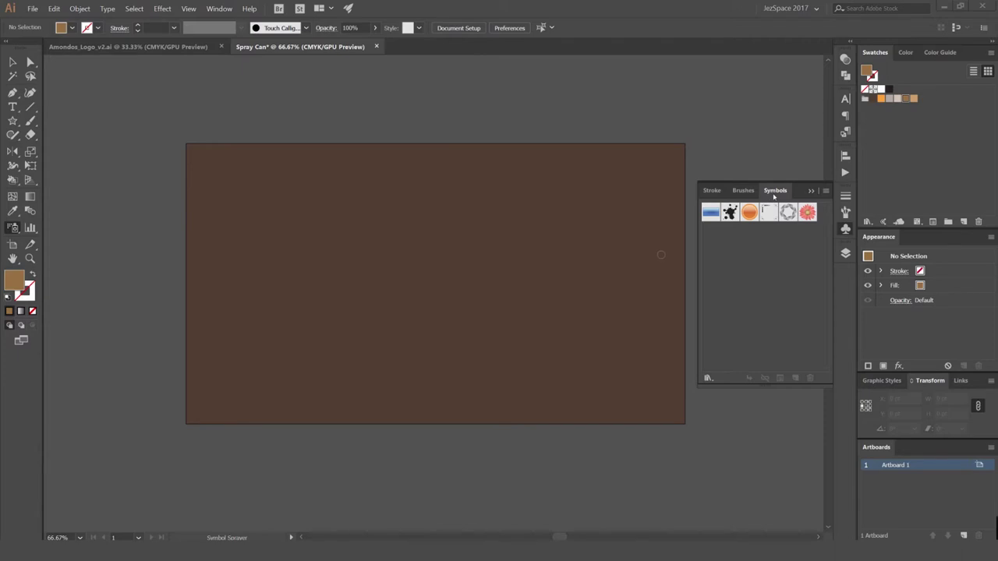
{"action": "left_click", "coordinate": [221, 9]}
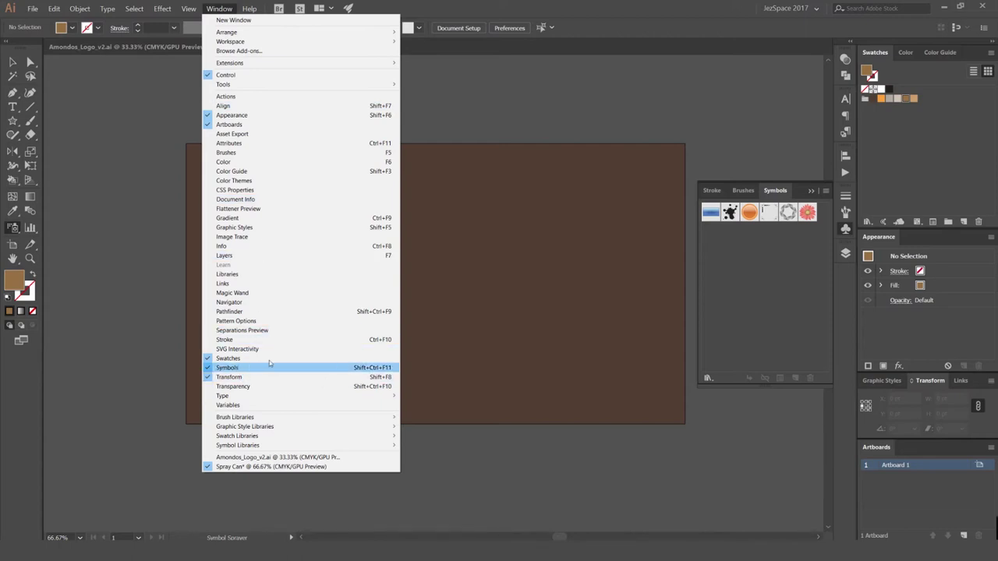
{"action": "left_click", "coordinate": [847, 227]}
{"action": "left_click", "coordinate": [845, 228]}
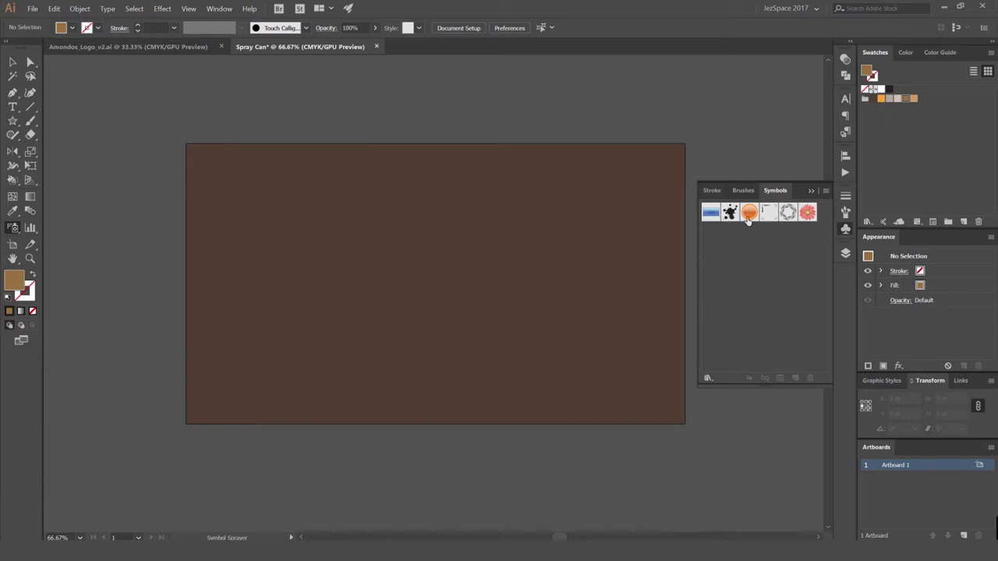
- Select all unused symbols in the document and delete them
{"action": "left_click", "coordinate": [824, 192]}
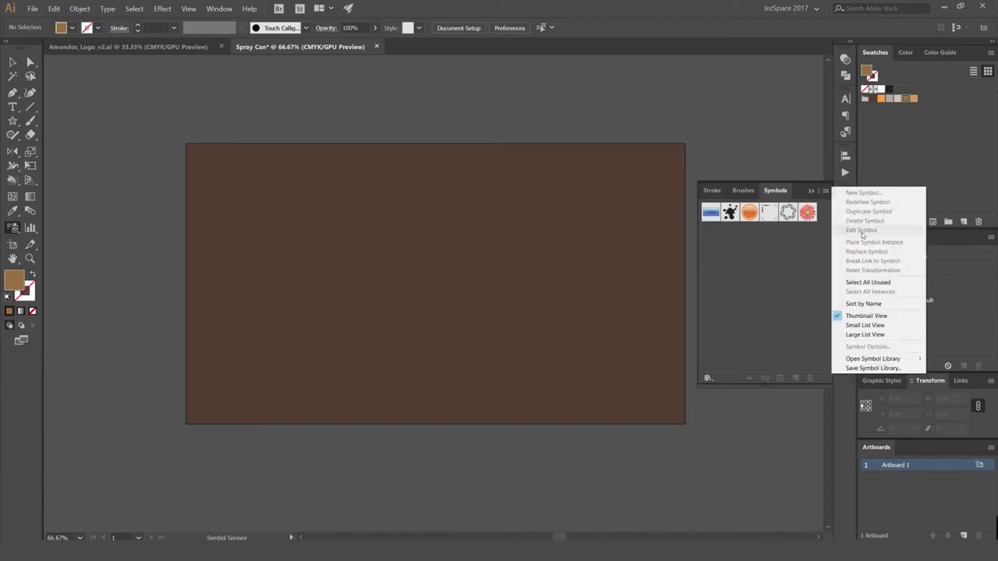
{"action": "left_click", "coordinate": [868, 282]}
{"action": "left_click", "coordinate": [810, 377]}
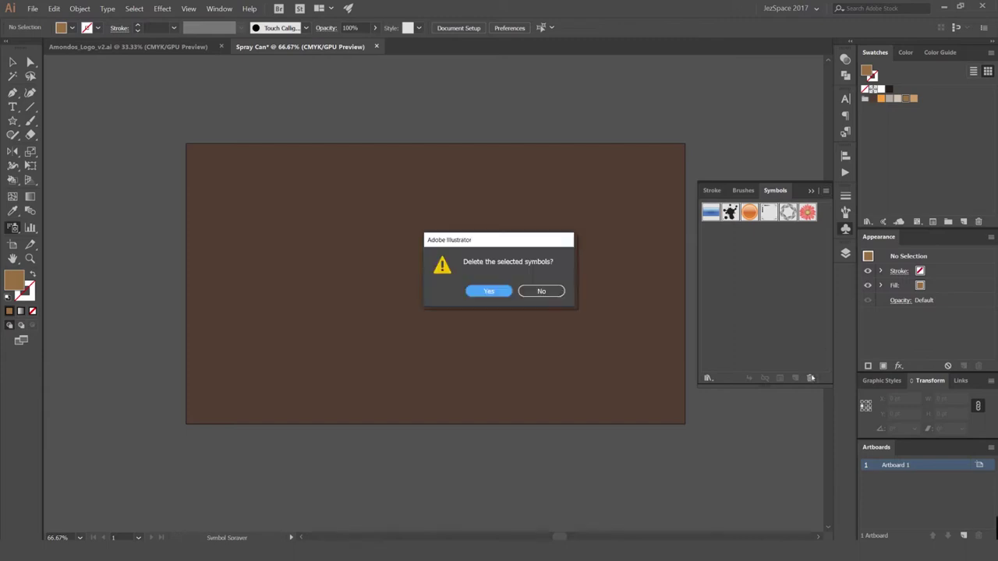
{"action": "left_click", "coordinate": [498, 294]}
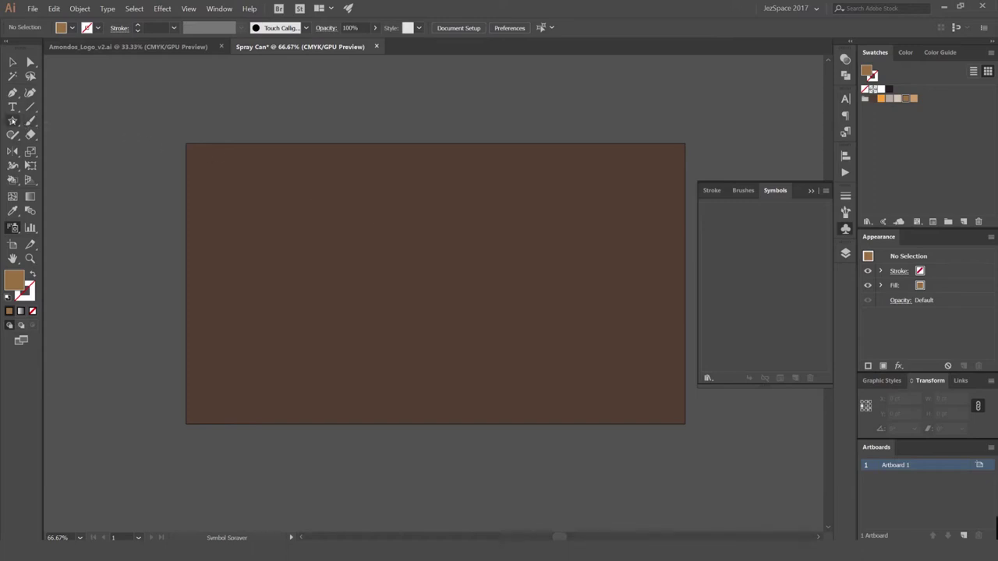
- Draw a five-pointed star about 125 by 119 pt near the artboard's centre and fill it with orange
{"action": "left_click", "coordinate": [16, 124]}
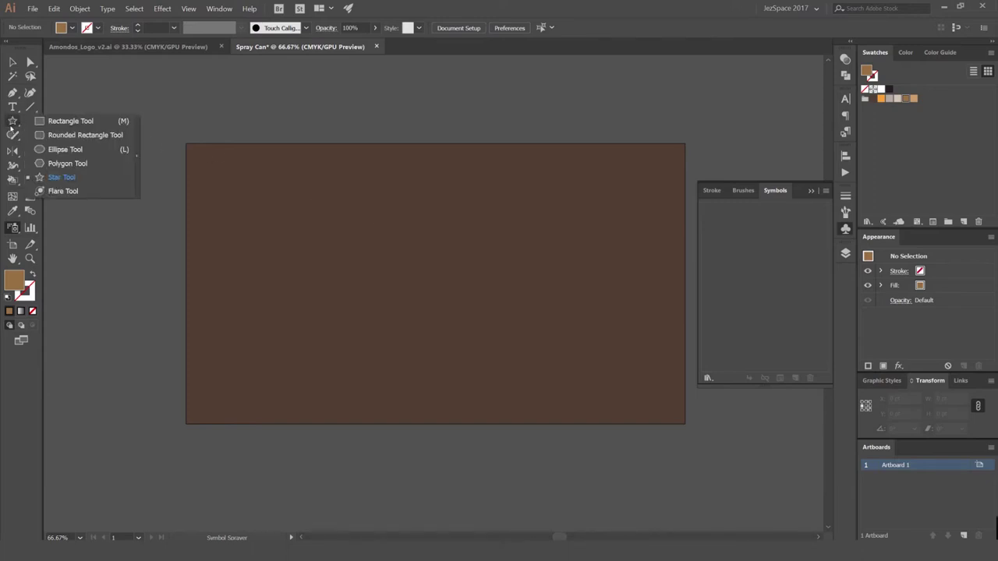
{"action": "left_click", "coordinate": [57, 177]}
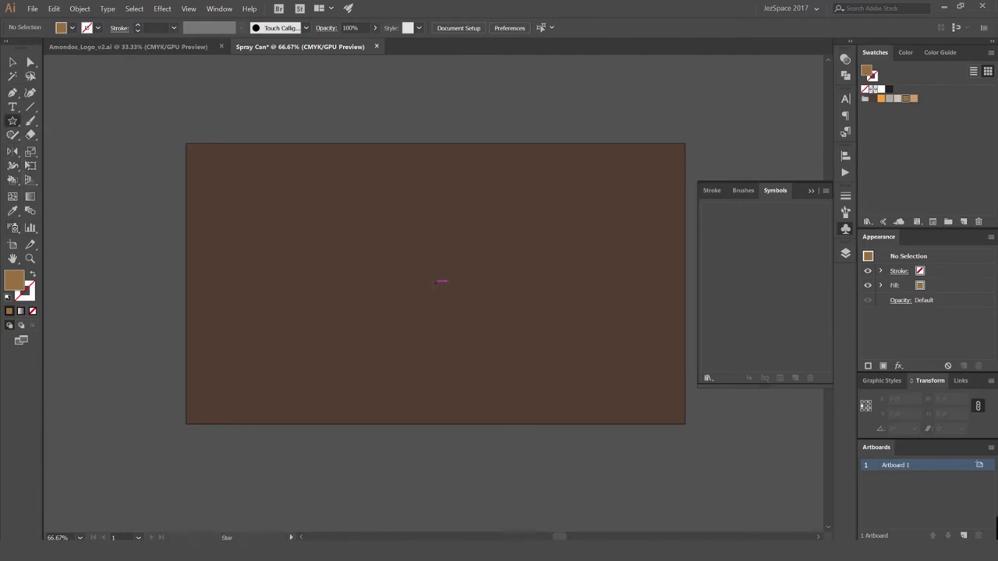
{"action": "key", "text": "ctrl+1"}
{"action": "left_click_drag", "start_coordinate": [448, 269], "coordinate": [472, 281]}
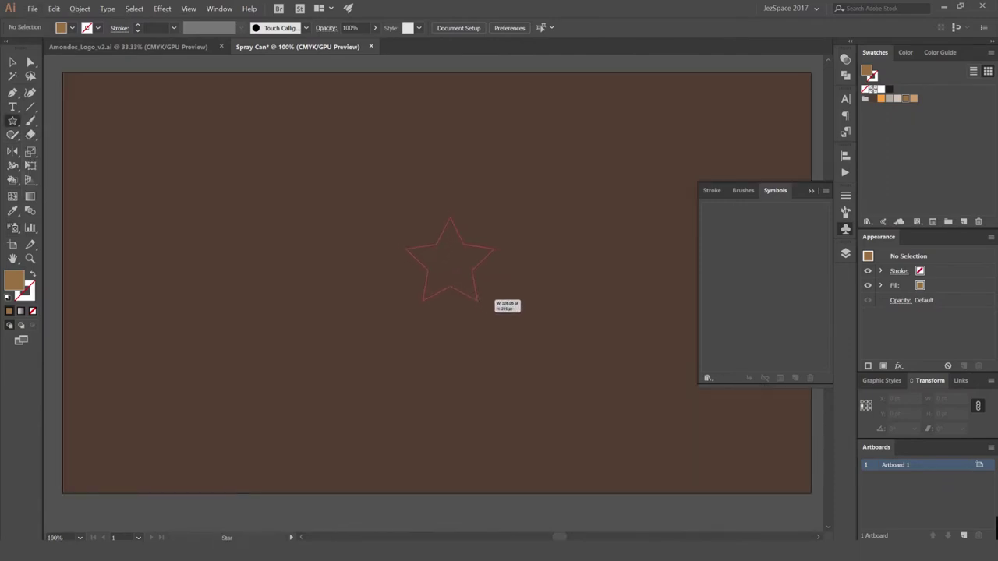
{"action": "left_click", "coordinate": [880, 98]}
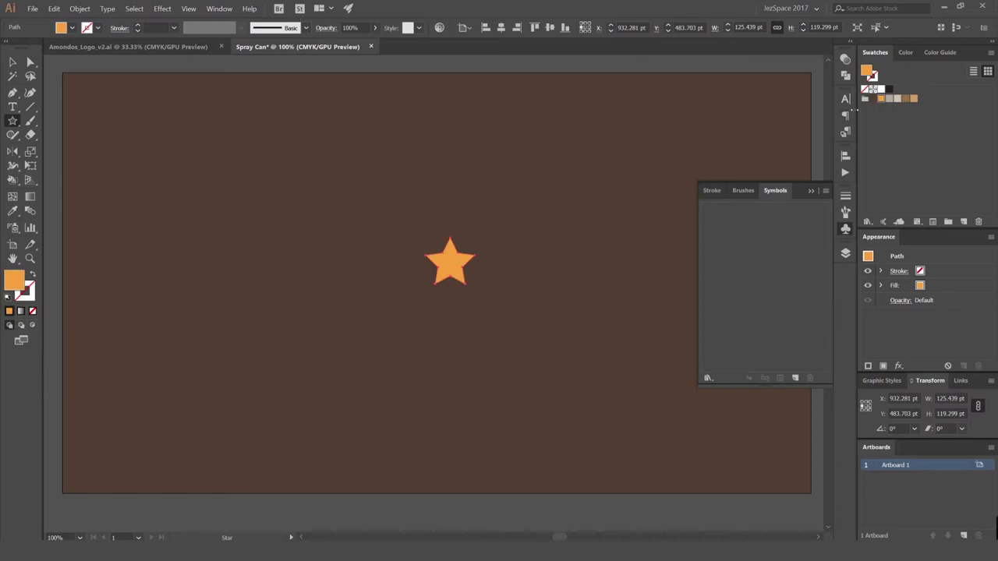
{"action": "left_click", "coordinate": [898, 99]}
{"action": "key", "text": "v"}
{"action": "left_click", "coordinate": [621, 145]}
{"action": "key", "text": "ctrl+z"}
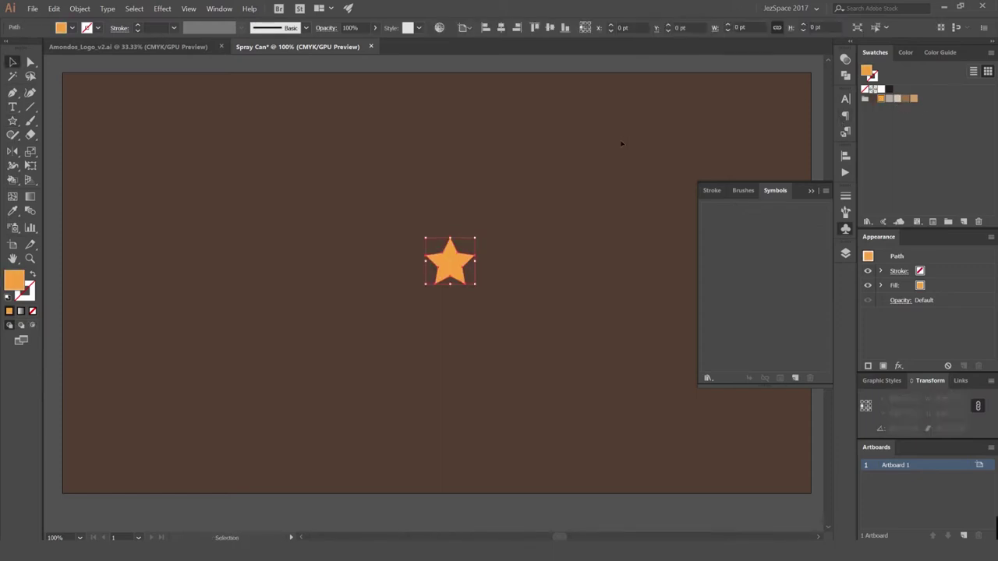
{"action": "left_click", "coordinate": [622, 144]}
- Enlarge the orange star proportionally to about 162 by 154 pt
{"action": "left_click", "coordinate": [460, 261]}
{"action": "left_click_drag", "start_coordinate": [474, 238], "coordinate": [482, 231]}
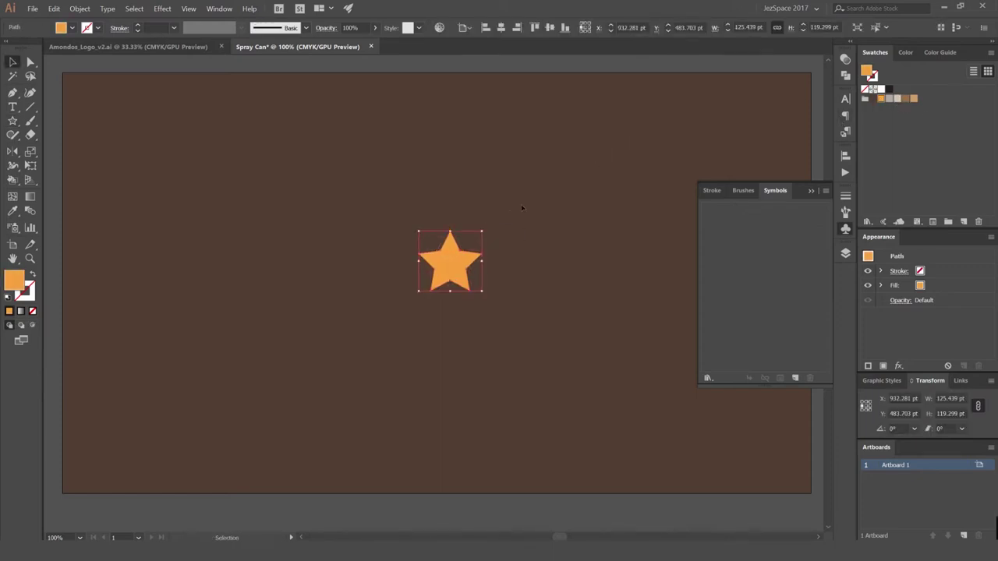
{"action": "left_click", "coordinate": [522, 201]}
{"action": "left_click", "coordinate": [458, 258]}
{"action": "left_click", "coordinate": [476, 226]}
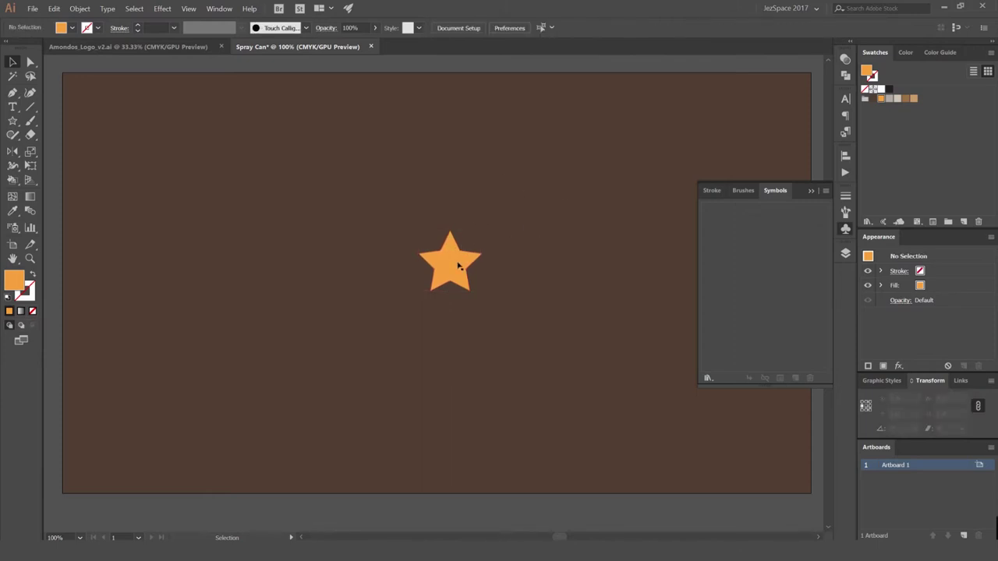
- Turn the star into a dynamic symbol named Star with the Graphic export type
{"action": "left_click_drag", "start_coordinate": [454, 267], "coordinate": [768, 264]}
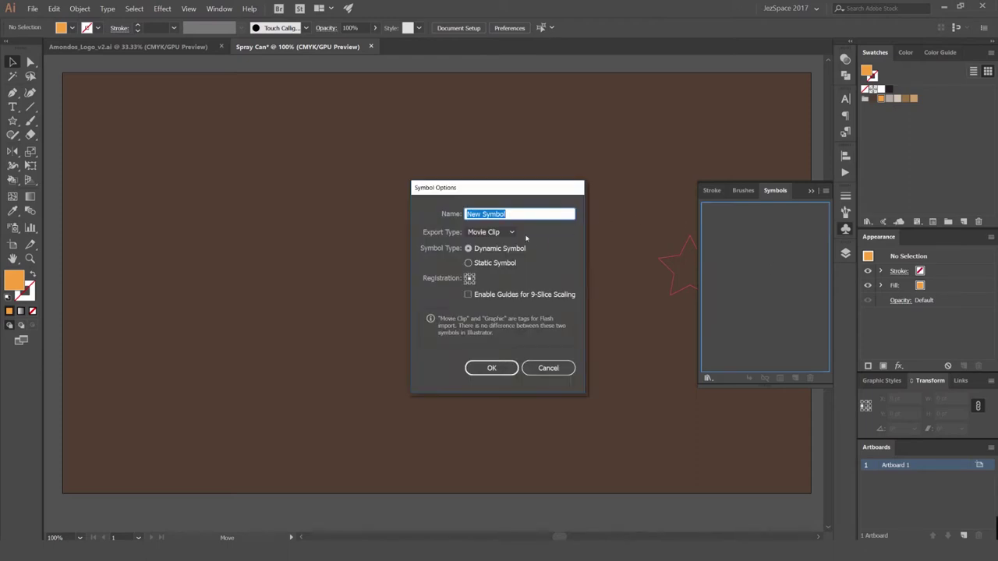
{"action": "type", "text": "Star"}
{"action": "left_click", "coordinate": [490, 232]}
{"action": "left_click", "coordinate": [497, 262]}
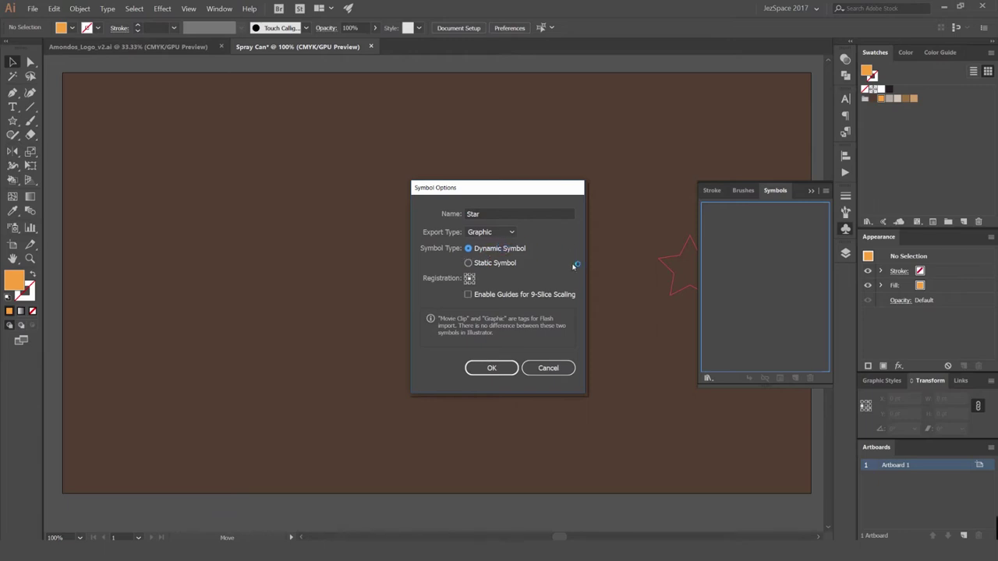
{"action": "left_click", "coordinate": [507, 368]}
{"action": "left_click", "coordinate": [555, 212]}
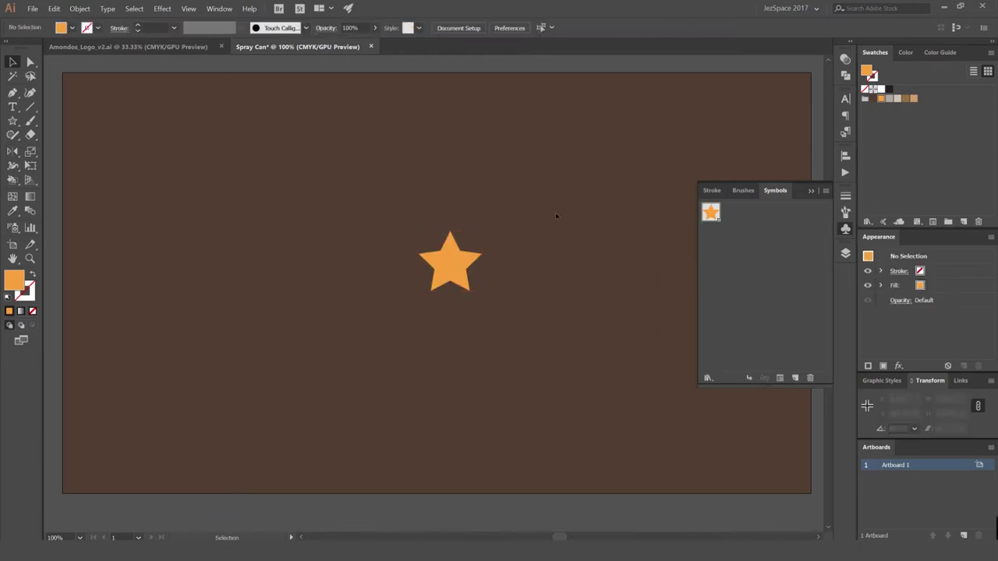
- Move the star instance to the artboard's upper right area, at about X 1471 pt, Y 238 pt
{"action": "scroll", "coordinate": [555, 212], "scroll_direction": "down", "scroll_amount": 2}
{"action": "left_click_drag", "start_coordinate": [534, 225], "coordinate": [520, 233]}
{"action": "left_click_drag", "start_coordinate": [487, 247], "coordinate": [580, 199]}
{"action": "scroll", "coordinate": [537, 220], "scroll_direction": "up", "scroll_amount": 1}
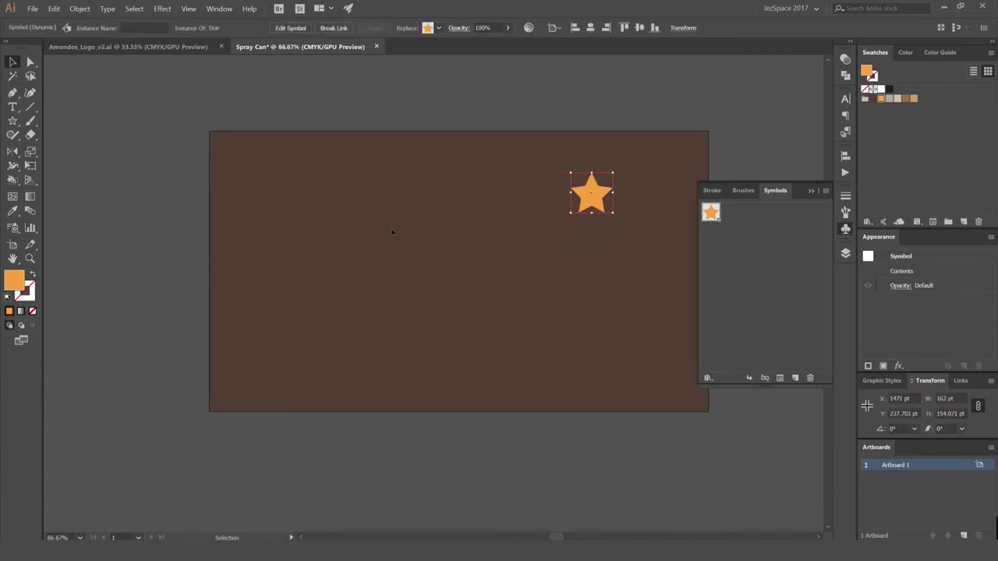
- Spray Star symbols across the artboard's left, middle and right areas with the Symbol Sprayer tool
{"action": "left_click", "coordinate": [13, 228]}
{"action": "left_click", "coordinate": [11, 231]}
{"action": "left_click", "coordinate": [14, 228]}
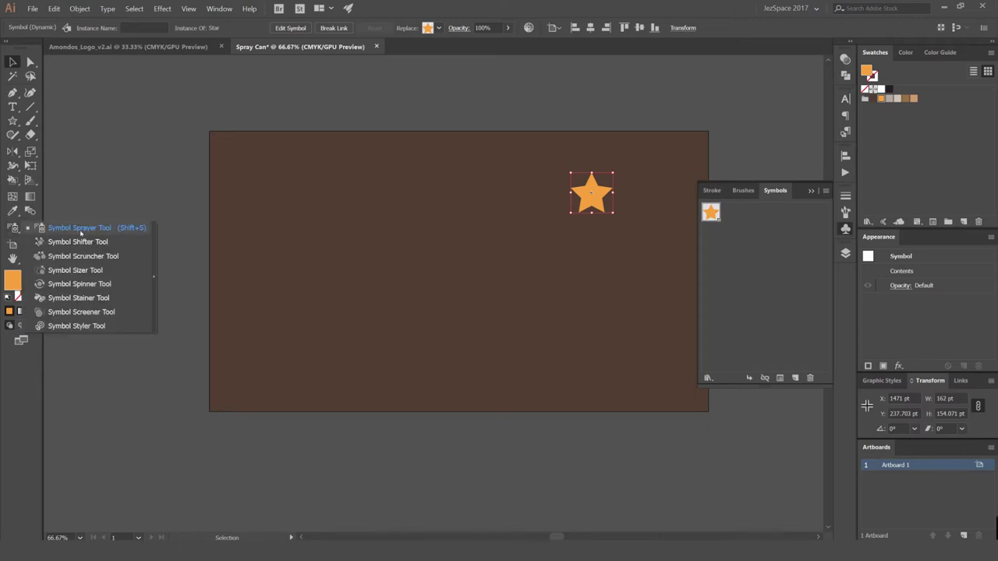
{"action": "left_click", "coordinate": [80, 228]}
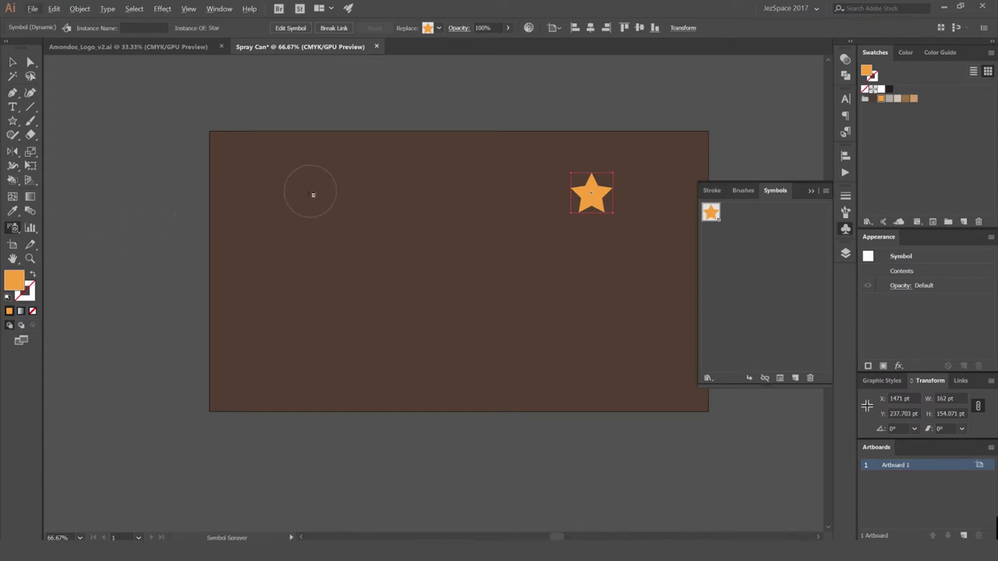
{"action": "mouse_move", "coordinate": [312, 196]}
{"action": "left_mouse_down"}
{"action": "mouse_move", "coordinate": [290, 179]}
{"action": "mouse_move", "coordinate": [269, 195]}
{"action": "mouse_move", "coordinate": [353, 285]}
{"action": "mouse_move", "coordinate": [468, 324]}
{"action": "left_mouse_up"}
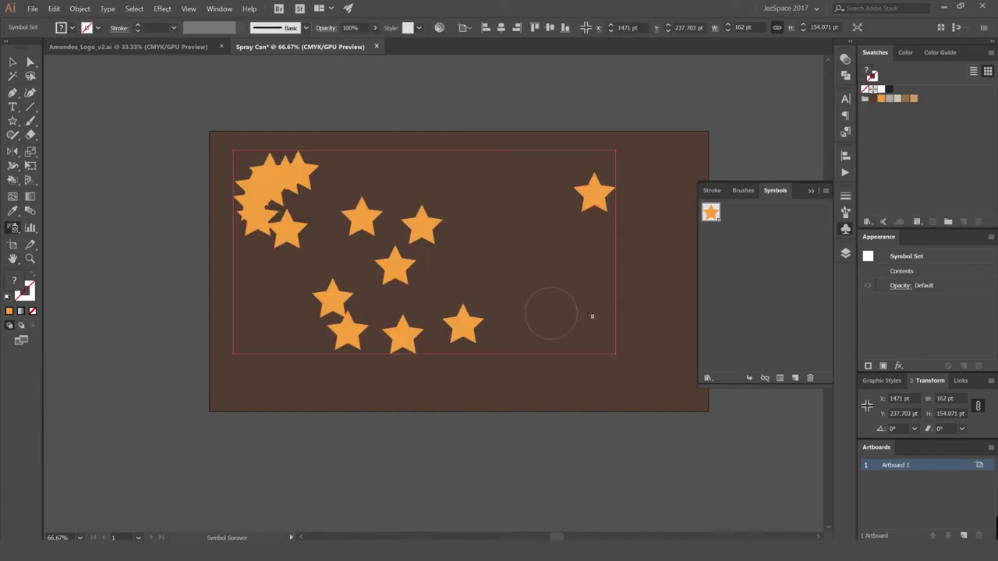
{"action": "mouse_move", "coordinate": [492, 284]}
{"action": "left_mouse_down"}
{"action": "mouse_move", "coordinate": [468, 266]}
{"action": "mouse_move", "coordinate": [554, 311]}
{"action": "mouse_move", "coordinate": [548, 322]}
{"action": "left_mouse_up"}
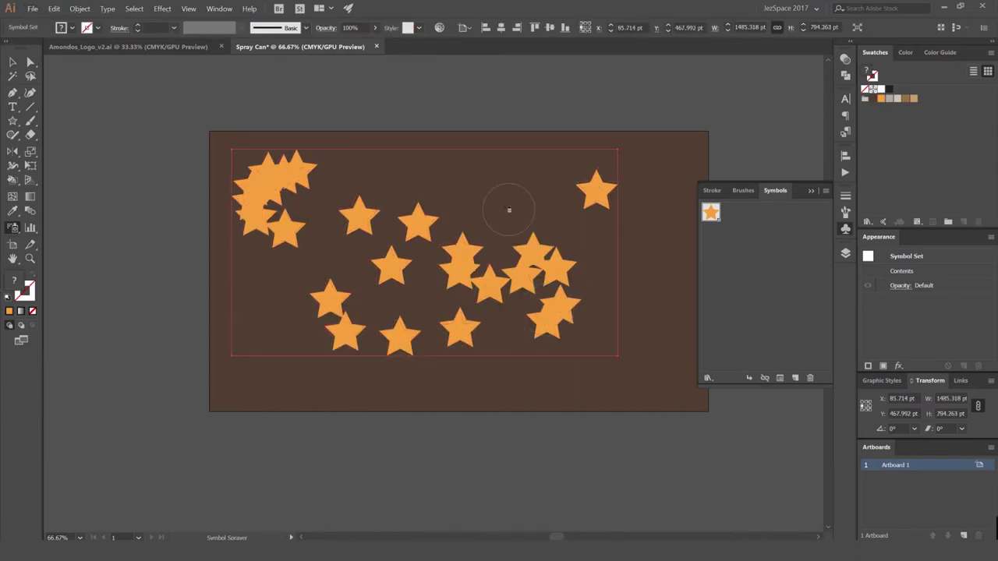
{"action": "mouse_move", "coordinate": [508, 209]}
{"action": "left_mouse_down"}
{"action": "mouse_move", "coordinate": [468, 215]}
{"action": "mouse_move", "coordinate": [471, 284]}
{"action": "mouse_move", "coordinate": [487, 279]}
{"action": "left_mouse_up"}
- Move the sprayed star set as one object down past the artboard's lower edge and back up
{"action": "key", "text": "v"}
{"action": "left_click", "coordinate": [444, 225]}
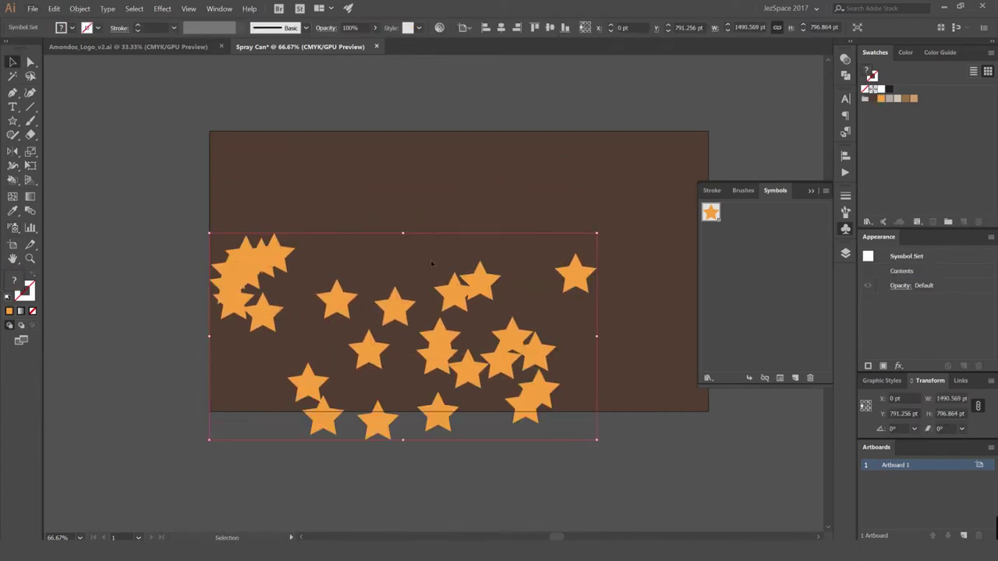
{"action": "left_click_drag", "start_coordinate": [395, 256], "coordinate": [435, 190]}
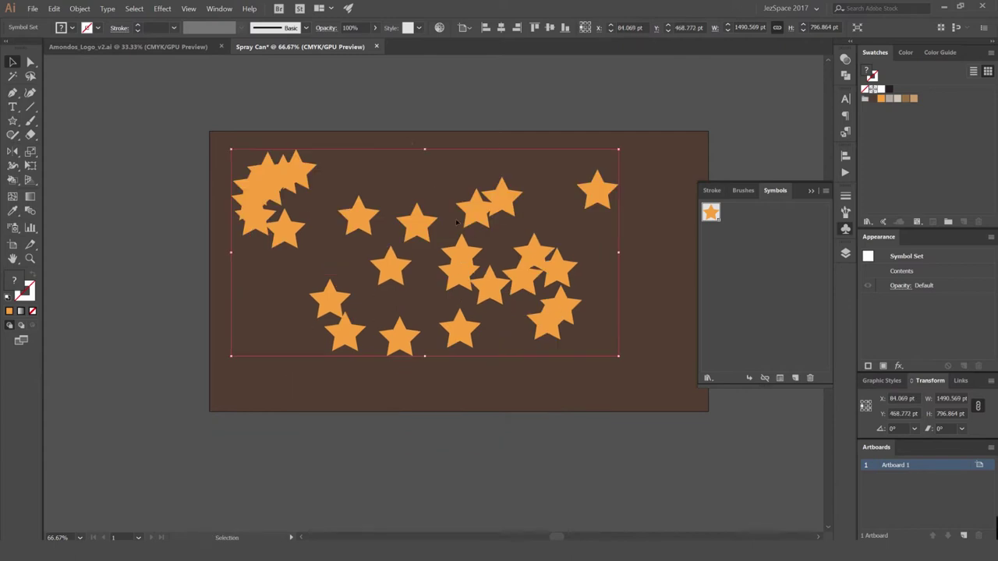
- Scale the sprayed star set down to about 1237 by 661 pt, place it near the artboard's centre and deselect it
{"action": "left_click", "coordinate": [437, 172]}
{"action": "left_click", "coordinate": [415, 220]}
{"action": "left_click_drag", "start_coordinate": [619, 149], "coordinate": [571, 166]}
{"action": "left_click", "coordinate": [579, 191]}
{"action": "left_click_drag", "start_coordinate": [480, 218], "coordinate": [499, 228]}
{"action": "left_click_drag", "start_coordinate": [590, 187], "coordinate": [607, 178]}
{"action": "left_click", "coordinate": [614, 195]}
{"action": "scroll", "coordinate": [516, 222], "scroll_direction": "up", "scroll_amount": 2}
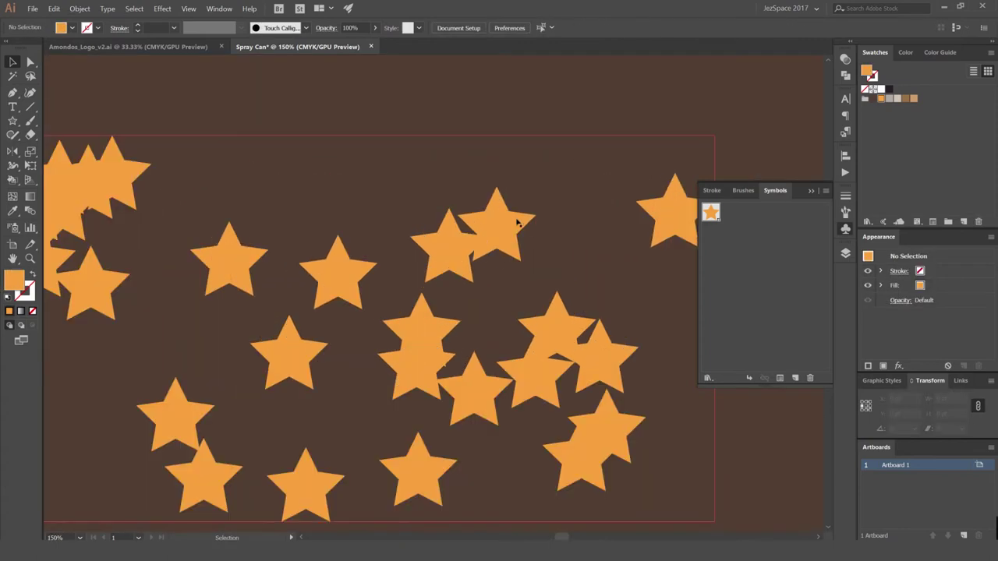
{"action": "scroll", "coordinate": [485, 200], "scroll_direction": "down", "scroll_amount": 1}
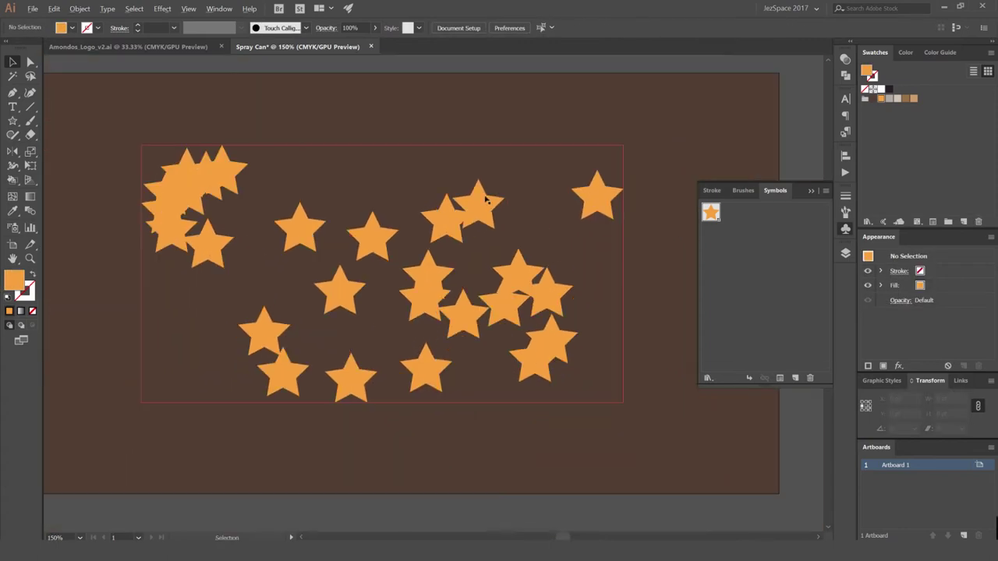
- Try to shift the clustered stars with the Symbol Shifter tool while nothing is selected
{"action": "left_click", "coordinate": [13, 228]}
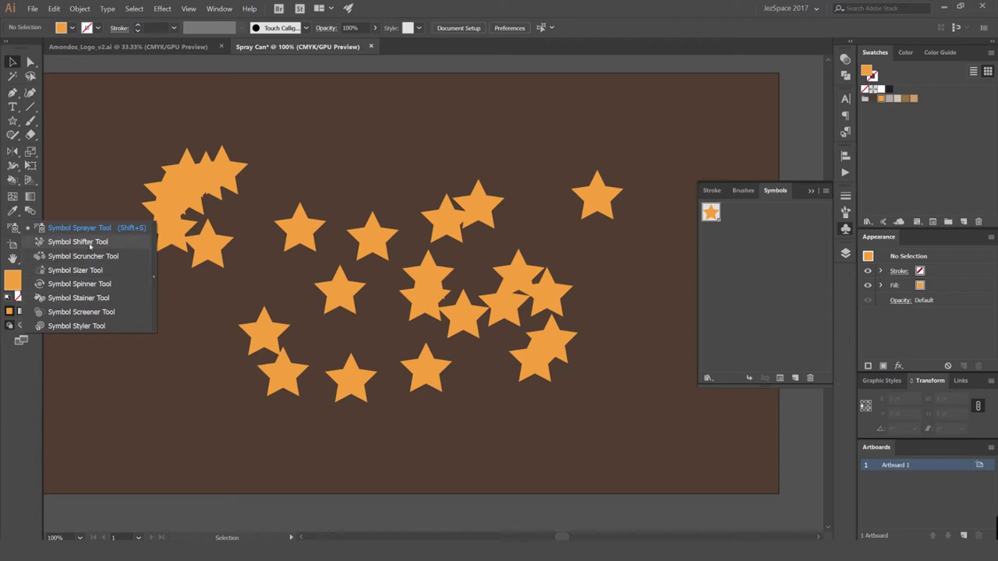
{"action": "left_click", "coordinate": [90, 243]}
{"action": "left_click", "coordinate": [218, 184]}
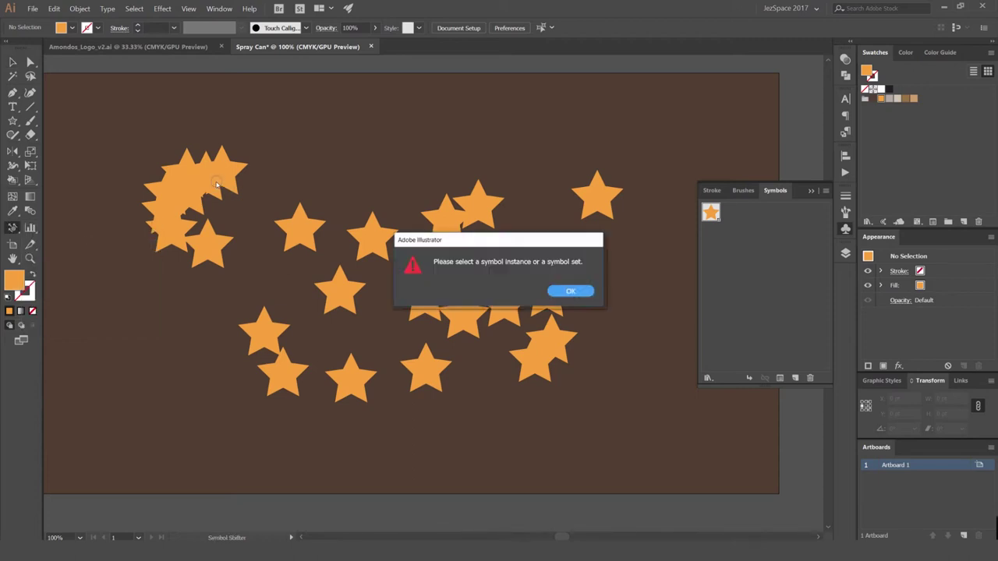
{"action": "left_click", "coordinate": [557, 292]}
- Select the star set and spread the upper-left cluster of stars with the Symbol Shifter tool
{"action": "key", "text": "v"}
{"action": "left_click", "coordinate": [391, 240]}
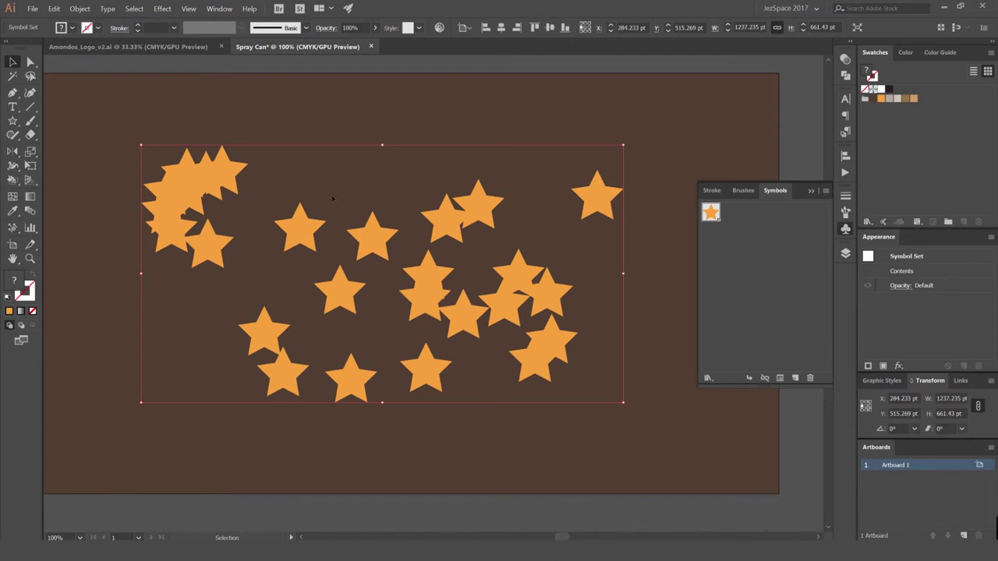
{"action": "left_click_drag", "start_coordinate": [332, 199], "coordinate": [397, 197]}
{"action": "key", "text": "shift+s"}
{"action": "left_click", "coordinate": [13, 228]}
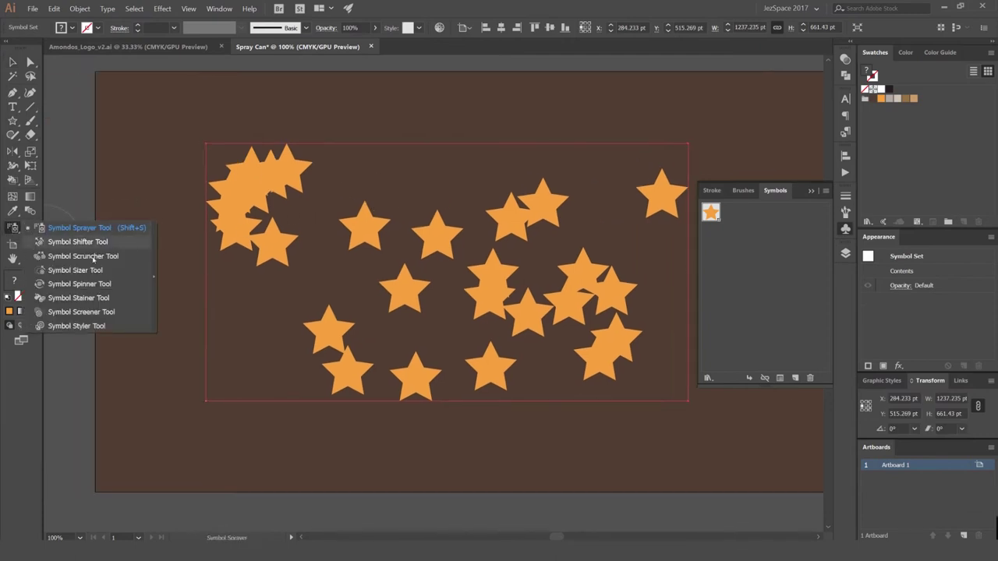
{"action": "left_click", "coordinate": [82, 242]}
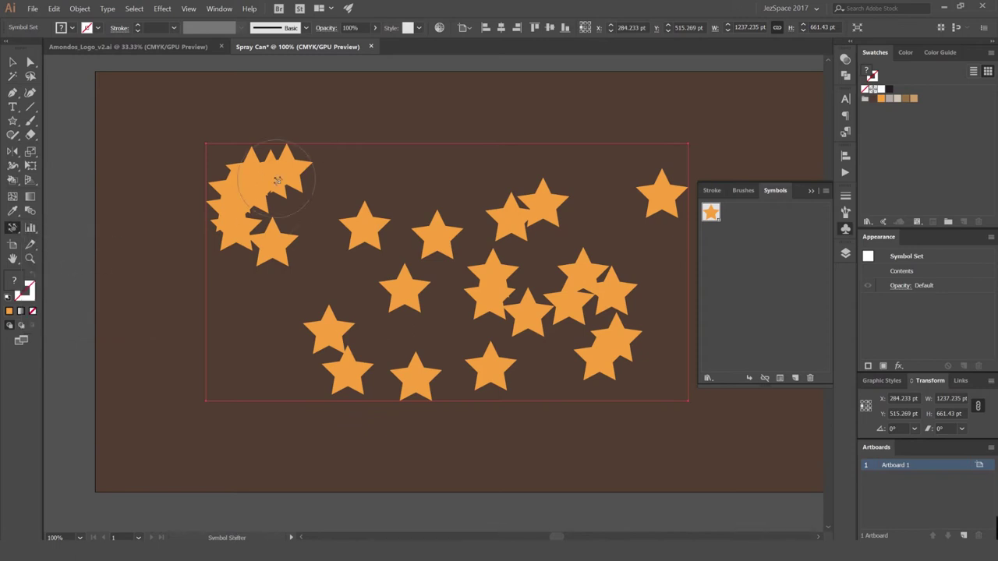
{"action": "mouse_move", "coordinate": [272, 180]}
{"action": "left_mouse_down"}
{"action": "mouse_move", "coordinate": [236, 205]}
{"action": "mouse_move", "coordinate": [239, 222]}
{"action": "mouse_move", "coordinate": [254, 222]}
{"action": "mouse_move", "coordinate": [239, 195]}
{"action": "mouse_move", "coordinate": [250, 212]}
{"action": "mouse_move", "coordinate": [280, 224]}
{"action": "mouse_move", "coordinate": [308, 206]}
{"action": "left_mouse_up"}
- Nudge the stars in the middle, lower and right parts of the set to new positions with the Symbol Shifter tool
{"action": "scroll", "coordinate": [226, 203], "scroll_direction": "up", "scroll_amount": 1}
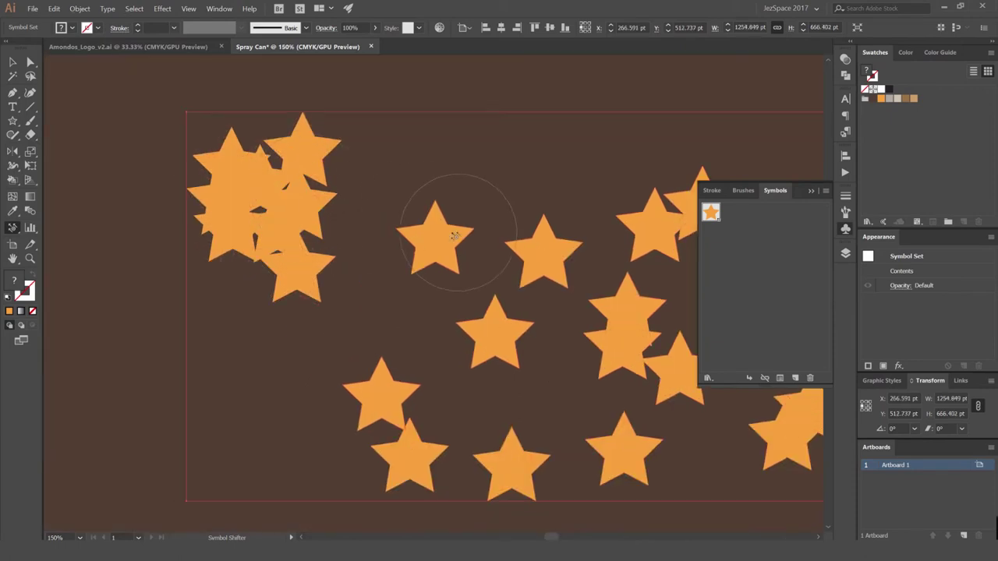
{"action": "mouse_move", "coordinate": [455, 237]}
{"action": "left_mouse_down"}
{"action": "mouse_move", "coordinate": [429, 259]}
{"action": "mouse_move", "coordinate": [434, 271]}
{"action": "left_mouse_up"}
{"action": "mouse_move", "coordinate": [480, 313]}
{"action": "left_mouse_down"}
{"action": "mouse_move", "coordinate": [478, 348]}
{"action": "mouse_move", "coordinate": [523, 466]}
{"action": "mouse_move", "coordinate": [567, 479]}
{"action": "mouse_move", "coordinate": [568, 398]}
{"action": "left_mouse_up"}
{"action": "mouse_move", "coordinate": [610, 433]}
{"action": "left_mouse_down"}
{"action": "mouse_move", "coordinate": [433, 318]}
{"action": "mouse_move", "coordinate": [492, 383]}
{"action": "mouse_move", "coordinate": [503, 377]}
{"action": "left_mouse_up"}
{"action": "left_click_drag", "start_coordinate": [610, 318], "coordinate": [545, 351]}
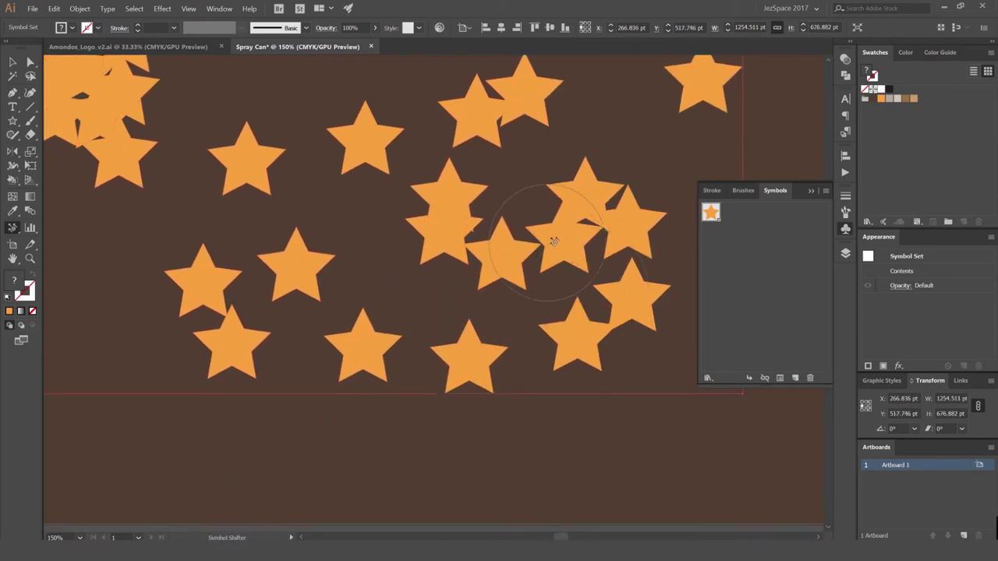
{"action": "mouse_move", "coordinate": [555, 241]}
{"action": "left_mouse_down"}
{"action": "mouse_move", "coordinate": [571, 198]}
{"action": "mouse_move", "coordinate": [532, 250]}
{"action": "left_mouse_up"}
{"action": "scroll", "coordinate": [558, 195], "scroll_direction": "down", "scroll_amount": 1}
{"action": "left_click_drag", "start_coordinate": [509, 195], "coordinate": [506, 165]}
{"action": "left_click_drag", "start_coordinate": [450, 285], "coordinate": [576, 230]}
{"action": "mouse_move", "coordinate": [623, 170]}
{"action": "left_mouse_down"}
{"action": "mouse_move", "coordinate": [507, 172]}
{"action": "mouse_move", "coordinate": [494, 161]}
{"action": "left_mouse_up"}
- With the Symbol Sizer tool, enlarge the two overlapping stars in the set's upper middle and shrink them together with a few stars below
{"action": "left_click", "coordinate": [12, 227]}
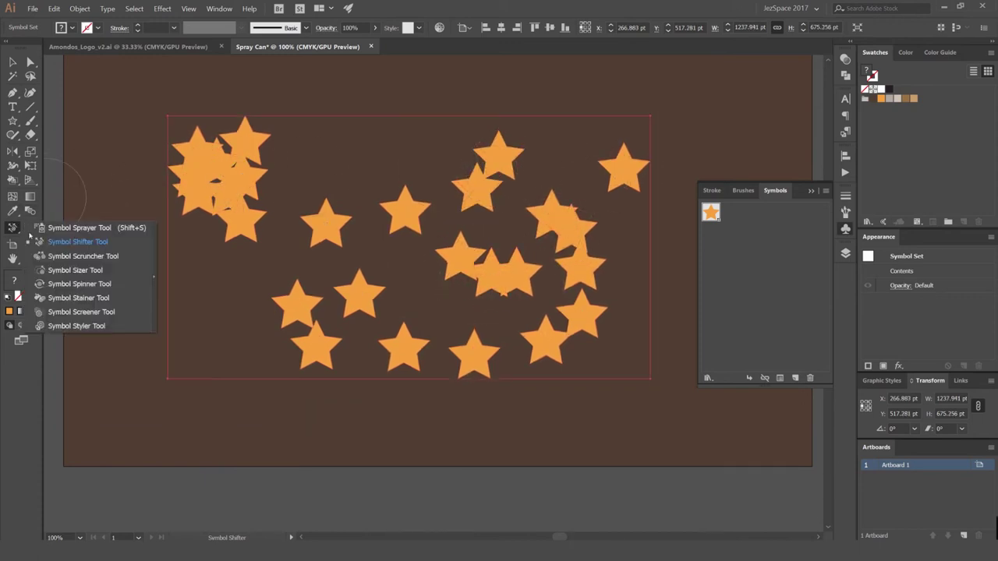
{"action": "left_click", "coordinate": [76, 271]}
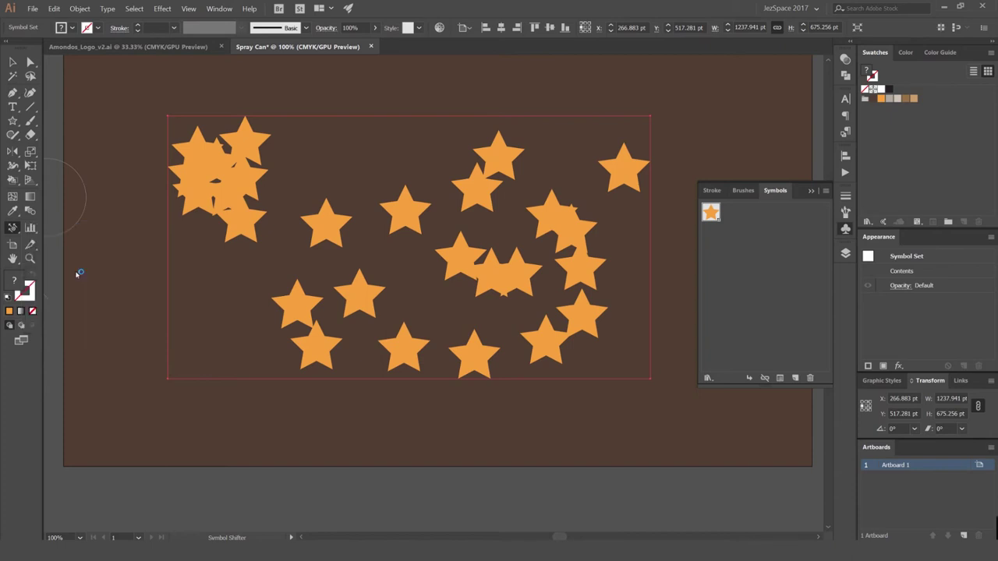
{"action": "left_click_drag", "start_coordinate": [490, 173], "coordinate": [499, 164]}
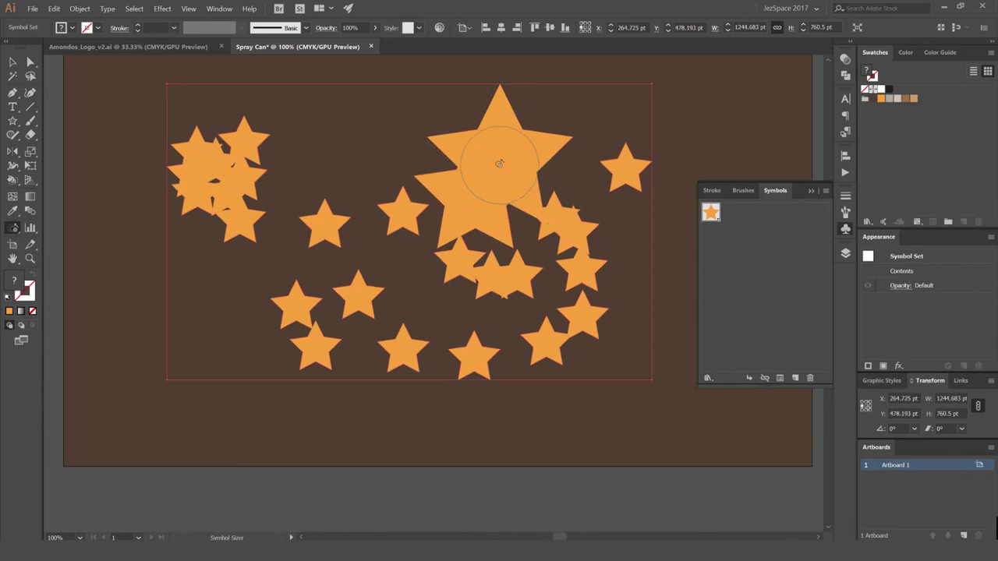
{"action": "left_click", "coordinate": [502, 157], "text": "alt"}
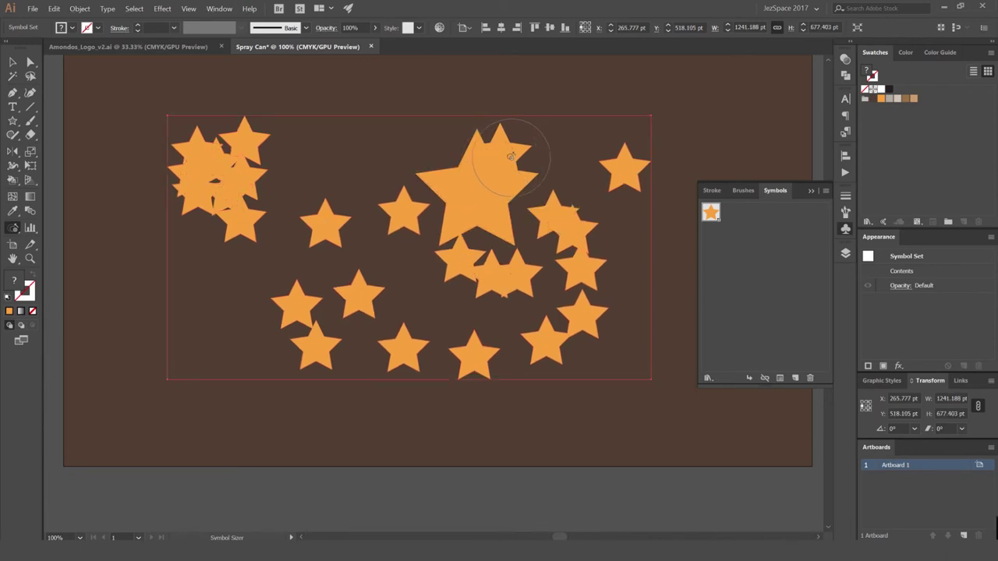
{"action": "left_click_drag", "start_coordinate": [484, 184], "coordinate": [472, 213]}
{"action": "mouse_move", "coordinate": [532, 321]}
{"action": "left_mouse_down"}
{"action": "mouse_move", "coordinate": [388, 350]}
{"action": "mouse_move", "coordinate": [472, 379]}
{"action": "left_mouse_up"}
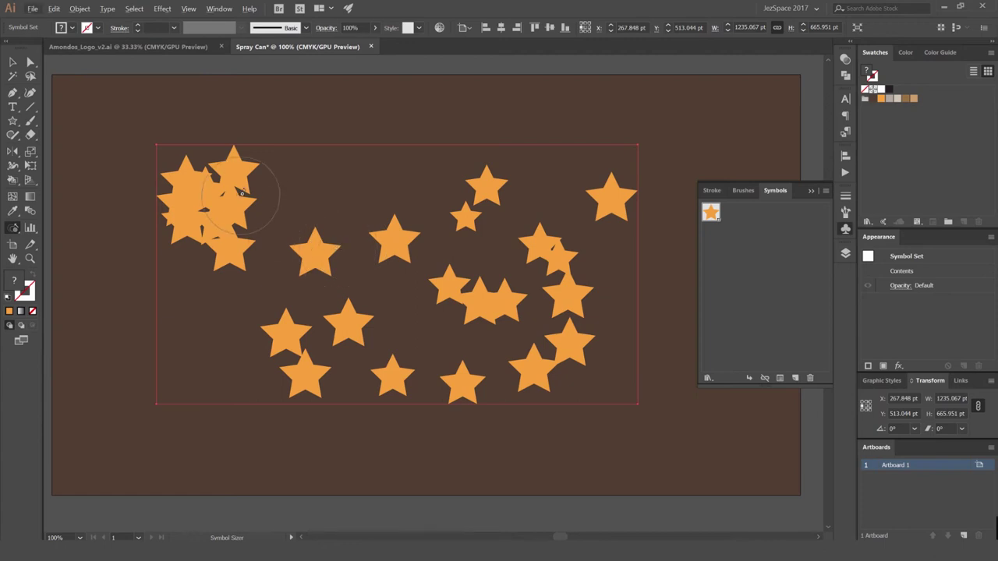
- Enlarge stars in the upper-left cluster, the lower middle and the right side of the set with the Symbol Sizer tool
{"action": "mouse_move", "coordinate": [240, 175]}
{"action": "left_mouse_down"}
{"action": "mouse_move", "coordinate": [216, 180]}
{"action": "mouse_move", "coordinate": [211, 205]}
{"action": "mouse_move", "coordinate": [241, 257]}
{"action": "mouse_move", "coordinate": [343, 268]}
{"action": "mouse_move", "coordinate": [300, 347]}
{"action": "mouse_move", "coordinate": [339, 344]}
{"action": "mouse_move", "coordinate": [349, 316]}
{"action": "mouse_move", "coordinate": [300, 350]}
{"action": "mouse_move", "coordinate": [320, 383]}
{"action": "mouse_move", "coordinate": [391, 383]}
{"action": "mouse_move", "coordinate": [502, 355]}
{"action": "mouse_move", "coordinate": [520, 371]}
{"action": "mouse_move", "coordinate": [561, 359]}
{"action": "mouse_move", "coordinate": [580, 315]}
{"action": "mouse_move", "coordinate": [549, 256]}
{"action": "mouse_move", "coordinate": [622, 202]}
{"action": "mouse_move", "coordinate": [562, 222]}
{"action": "mouse_move", "coordinate": [528, 285]}
{"action": "mouse_move", "coordinate": [459, 293]}
{"action": "mouse_move", "coordinate": [485, 295]}
{"action": "left_mouse_up"}
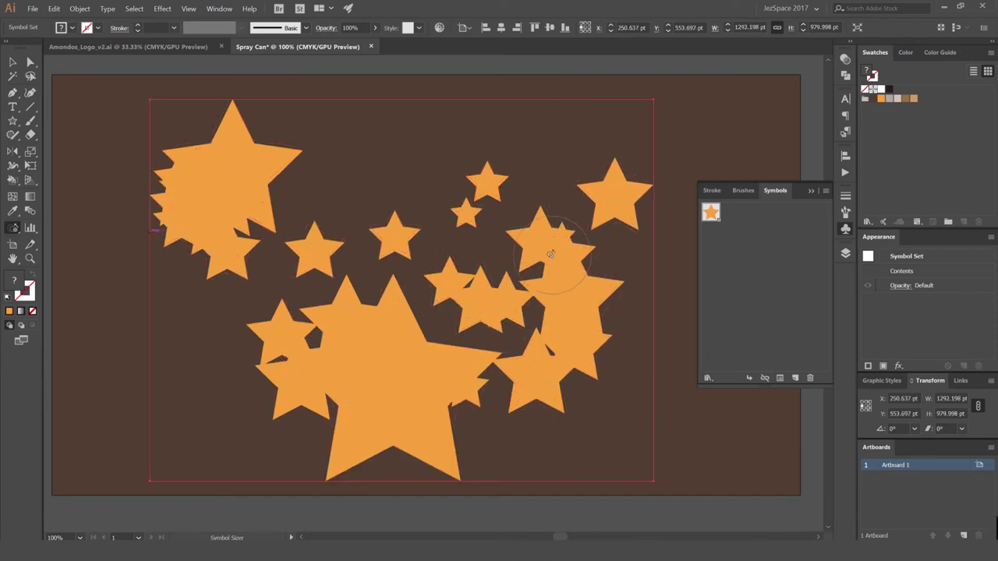
{"action": "scroll", "coordinate": [522, 257], "scroll_direction": "down", "scroll_amount": 1}
{"action": "scroll", "coordinate": [502, 250], "scroll_direction": "down", "scroll_amount": 1}
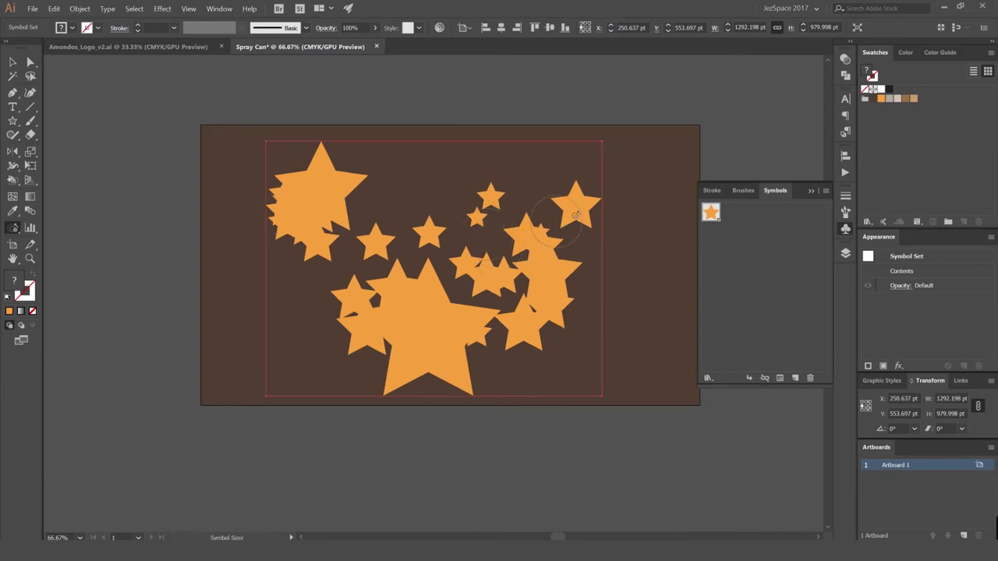
- Shrink the enlarged stars to varied sizes, bringing the set to about 1205 by 645 pt, and deselect it
{"action": "mouse_move", "coordinate": [579, 208]}
{"action": "left_mouse_down"}
{"action": "mouse_move", "coordinate": [543, 235]}
{"action": "mouse_move", "coordinate": [545, 290]}
{"action": "mouse_move", "coordinate": [500, 322]}
{"action": "mouse_move", "coordinate": [440, 321]}
{"action": "mouse_move", "coordinate": [420, 339]}
{"action": "mouse_move", "coordinate": [429, 338]}
{"action": "mouse_move", "coordinate": [418, 298]}
{"action": "mouse_move", "coordinate": [377, 304]}
{"action": "left_mouse_up"}
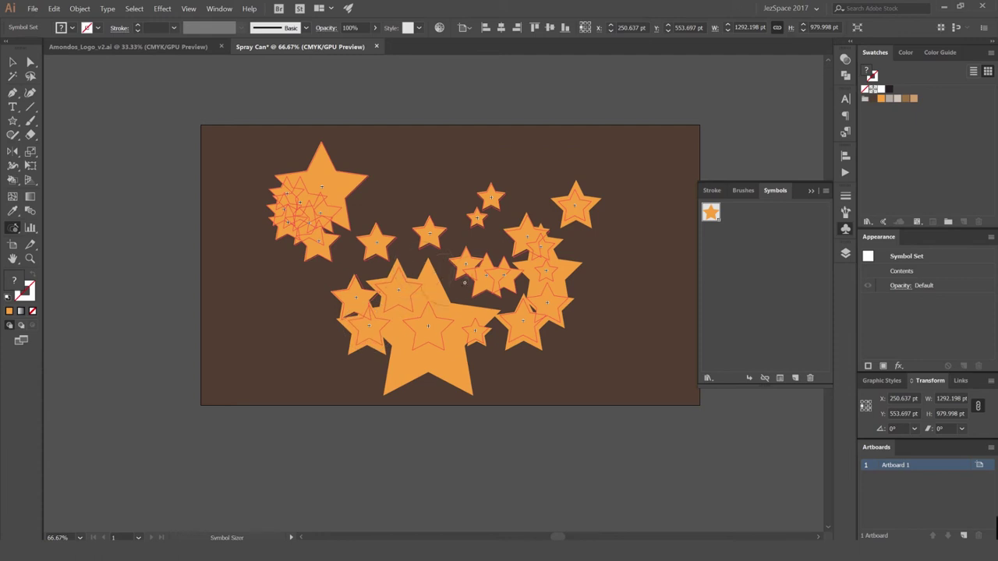
{"action": "mouse_move", "coordinate": [372, 246]}
{"action": "left_mouse_down"}
{"action": "mouse_move", "coordinate": [314, 226]}
{"action": "mouse_move", "coordinate": [301, 204]}
{"action": "mouse_move", "coordinate": [320, 196]}
{"action": "left_mouse_up"}
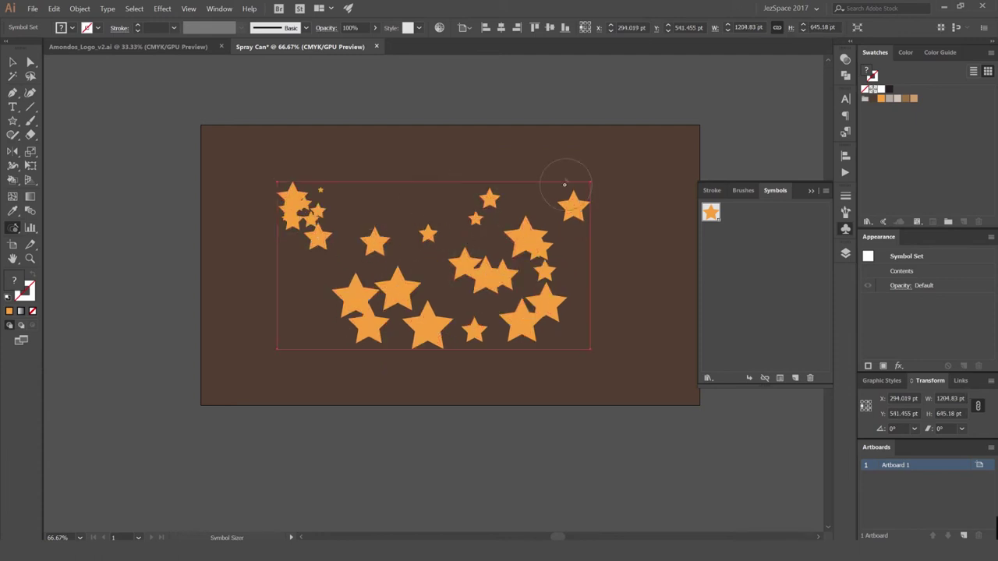
{"action": "key", "text": "v"}
{"action": "left_click", "coordinate": [507, 163]}
{"action": "key", "text": "ctrl+minus"}
{"action": "key", "text": "ctrl+plus"}
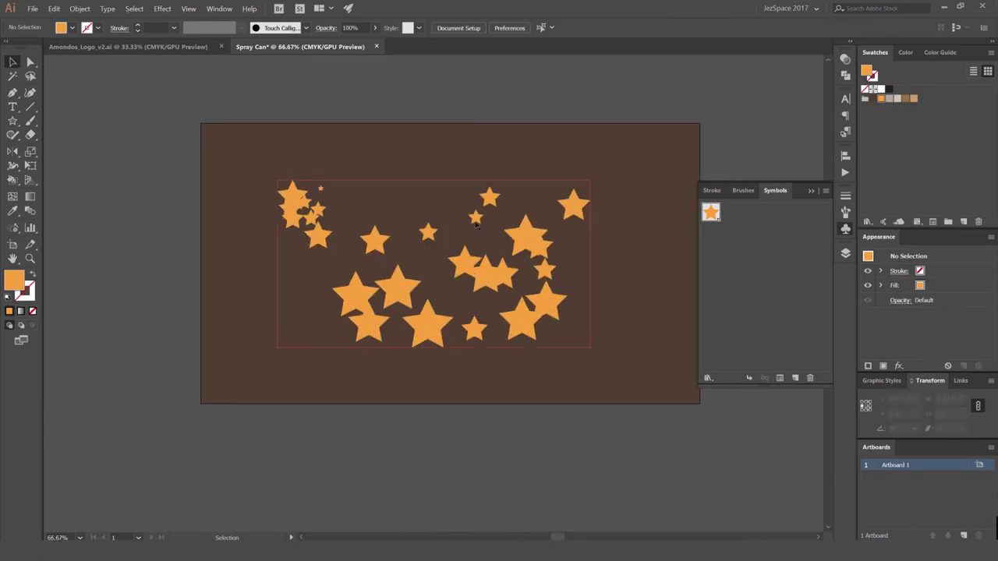
- Select the star set and rotate the small star in its upper middle with the Symbol Spinner tool
{"action": "left_click", "coordinate": [15, 229]}
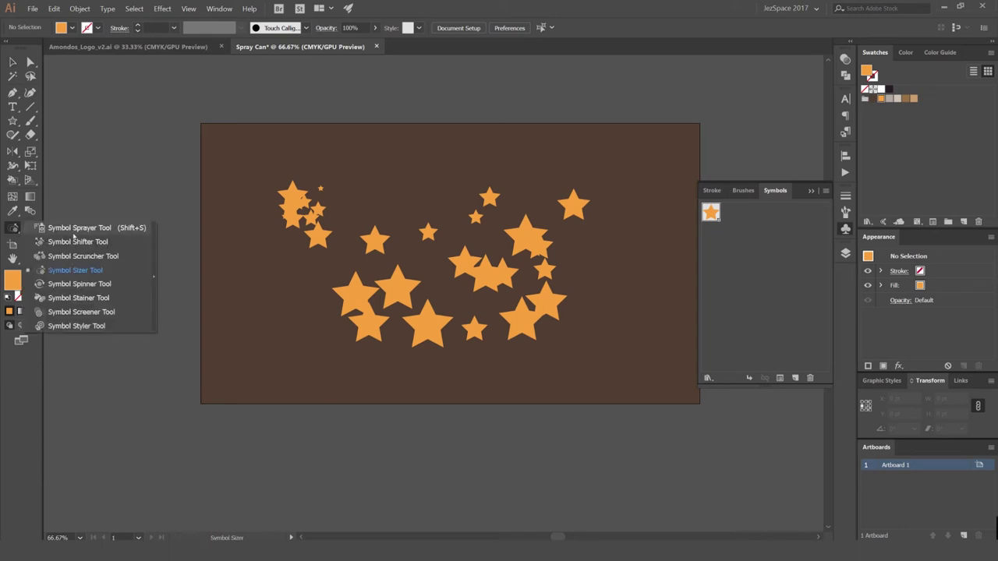
{"action": "left_click", "coordinate": [92, 285]}
{"action": "scroll", "coordinate": [433, 232], "scroll_direction": "up", "scroll_amount": 2}
{"action": "key", "text": "v"}
{"action": "left_click", "coordinate": [430, 234]}
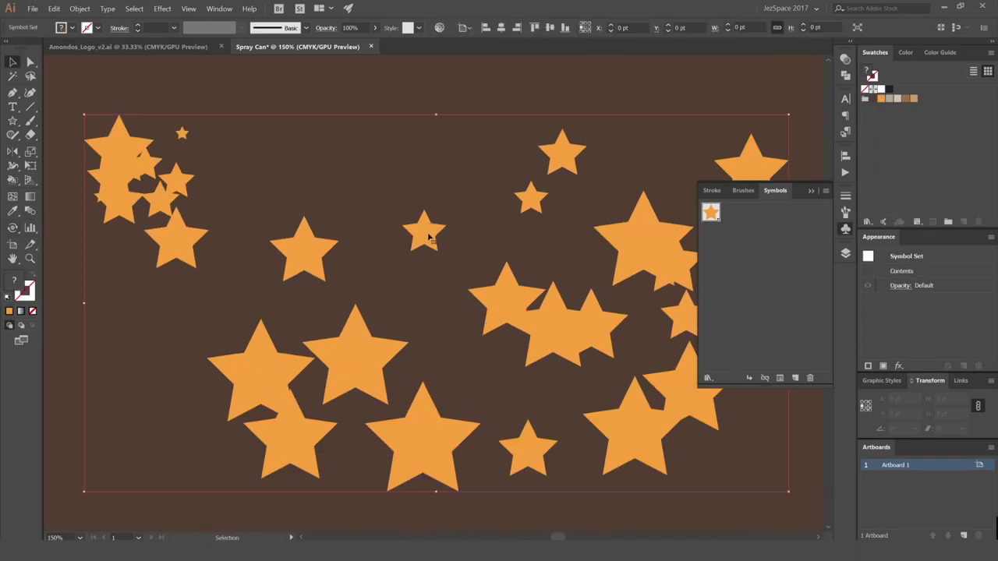
{"action": "left_click", "coordinate": [14, 227]}
{"action": "left_click", "coordinate": [92, 285]}
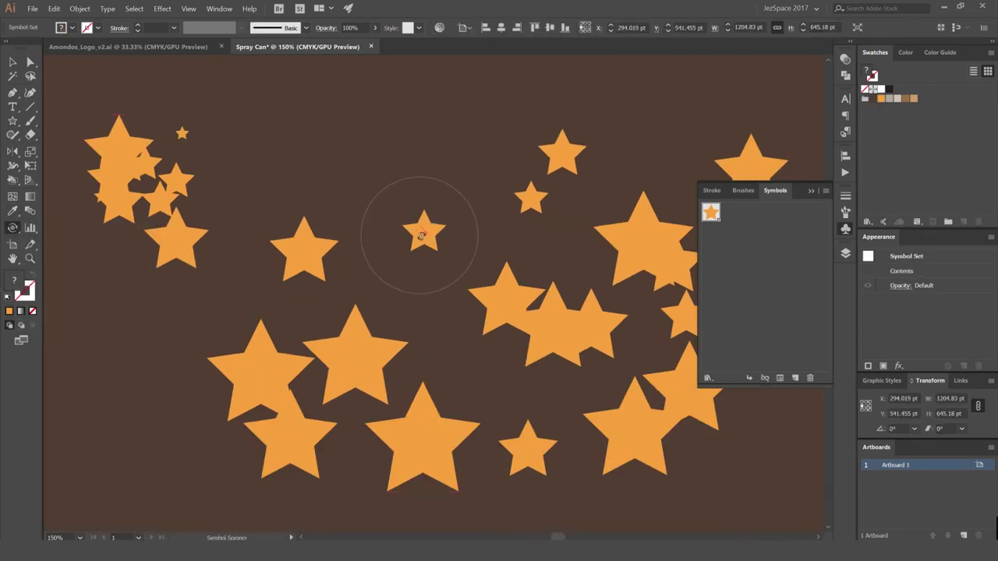
{"action": "left_click_drag", "start_coordinate": [417, 229], "coordinate": [437, 229]}
{"action": "mouse_move", "coordinate": [439, 226]}
{"action": "left_mouse_down"}
{"action": "mouse_move", "coordinate": [414, 242]}
{"action": "mouse_move", "coordinate": [415, 216]}
{"action": "left_mouse_up"}
- Rotate the stars in the upper middle, right and lower parts of the set to different angles with the Symbol Spinner tool
{"action": "scroll", "coordinate": [541, 189], "scroll_direction": "up", "scroll_amount": 2}
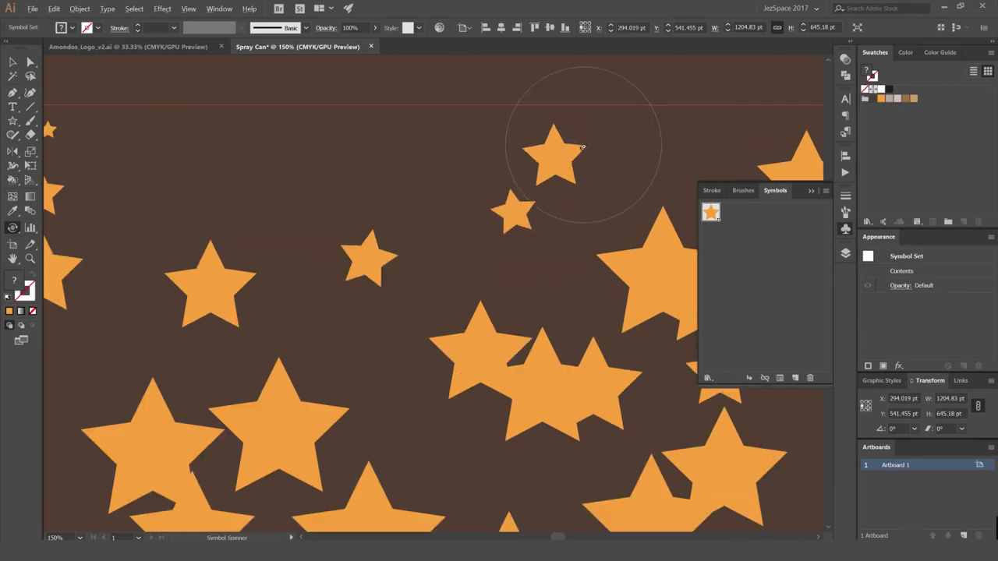
{"action": "left_click_drag", "start_coordinate": [534, 172], "coordinate": [622, 177]}
{"action": "scroll", "coordinate": [647, 257], "scroll_direction": "down", "scroll_amount": 2}
{"action": "mouse_move", "coordinate": [647, 258]}
{"action": "left_mouse_down"}
{"action": "mouse_move", "coordinate": [428, 216]}
{"action": "mouse_move", "coordinate": [485, 305]}
{"action": "left_mouse_up"}
{"action": "left_click_drag", "start_coordinate": [365, 321], "coordinate": [240, 305]}
{"action": "left_click_drag", "start_coordinate": [437, 439], "coordinate": [398, 417]}
{"action": "left_click_drag", "start_coordinate": [366, 305], "coordinate": [528, 182]}
{"action": "mouse_move", "coordinate": [425, 319]}
{"action": "left_mouse_down"}
{"action": "mouse_move", "coordinate": [374, 284]}
{"action": "mouse_move", "coordinate": [410, 314]}
{"action": "left_mouse_up"}
- Rotate the upper-left star cluster and the remaining left, middle and lower stars with the Symbol Spinner tool
{"action": "mouse_move", "coordinate": [245, 258]}
{"action": "left_mouse_down"}
{"action": "mouse_move", "coordinate": [122, 231]}
{"action": "mouse_move", "coordinate": [486, 380]}
{"action": "left_mouse_up"}
{"action": "mouse_move", "coordinate": [457, 239]}
{"action": "left_mouse_down"}
{"action": "mouse_move", "coordinate": [426, 201]}
{"action": "mouse_move", "coordinate": [425, 240]}
{"action": "mouse_move", "coordinate": [393, 309]}
{"action": "mouse_move", "coordinate": [397, 231]}
{"action": "mouse_move", "coordinate": [416, 199]}
{"action": "mouse_move", "coordinate": [386, 188]}
{"action": "mouse_move", "coordinate": [430, 168]}
{"action": "mouse_move", "coordinate": [402, 193]}
{"action": "mouse_move", "coordinate": [400, 215]}
{"action": "mouse_move", "coordinate": [465, 221]}
{"action": "mouse_move", "coordinate": [481, 166]}
{"action": "left_mouse_up"}
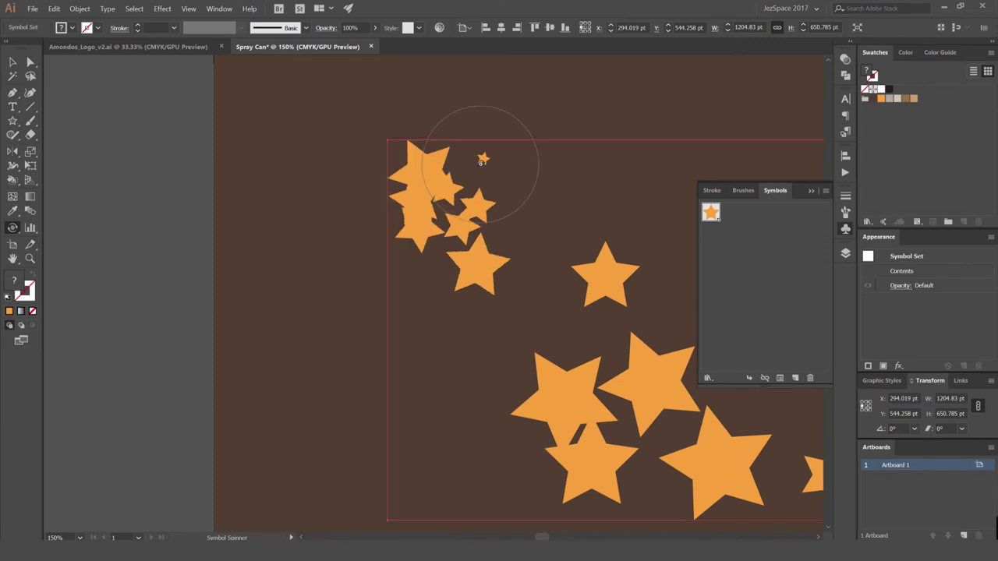
{"action": "left_click_drag", "start_coordinate": [479, 256], "coordinate": [464, 303]}
{"action": "mouse_move", "coordinate": [456, 226]}
{"action": "left_mouse_down"}
{"action": "mouse_move", "coordinate": [404, 215]}
{"action": "mouse_move", "coordinate": [445, 150]}
{"action": "mouse_move", "coordinate": [530, 138]}
{"action": "mouse_move", "coordinate": [527, 234]}
{"action": "mouse_move", "coordinate": [554, 299]}
{"action": "mouse_move", "coordinate": [636, 327]}
{"action": "mouse_move", "coordinate": [585, 421]}
{"action": "mouse_move", "coordinate": [520, 477]}
{"action": "mouse_move", "coordinate": [465, 468]}
{"action": "left_mouse_up"}
{"action": "scroll", "coordinate": [465, 467], "scroll_direction": "down", "scroll_amount": 2}
{"action": "mouse_move", "coordinate": [519, 436]}
{"action": "left_mouse_down"}
{"action": "mouse_move", "coordinate": [306, 305]}
{"action": "mouse_move", "coordinate": [324, 307]}
{"action": "left_mouse_up"}
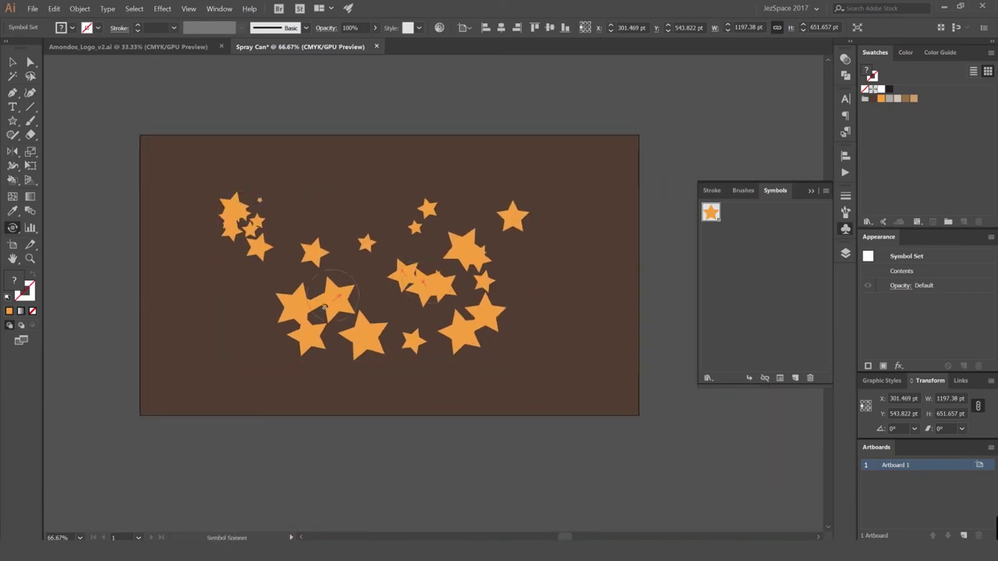
{"action": "left_click_drag", "start_coordinate": [488, 258], "coordinate": [535, 159]}
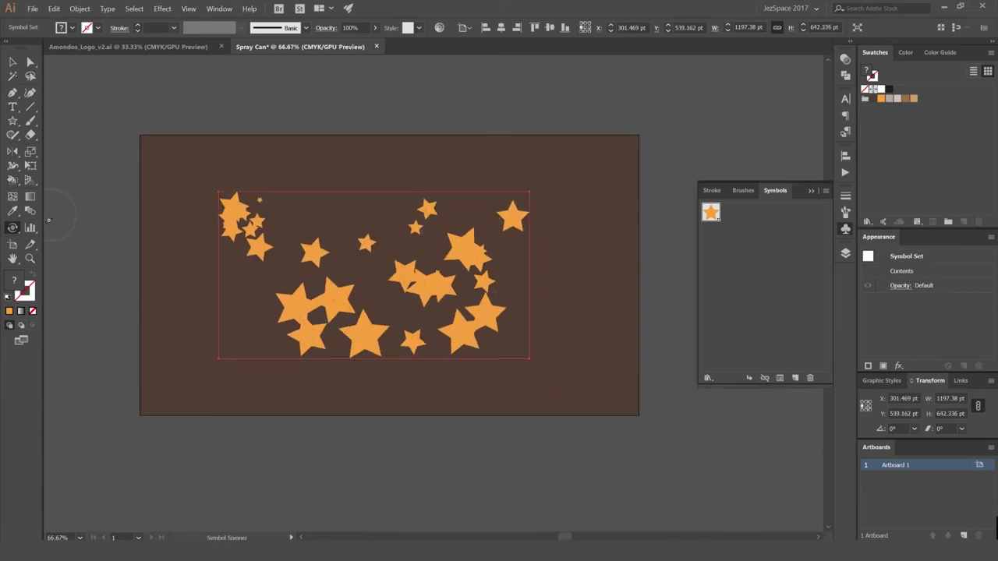
- Tint the overlapping stars on the right and in the middle of the set pale orange with the Symbol Stainer tool
{"action": "left_click", "coordinate": [14, 228]}
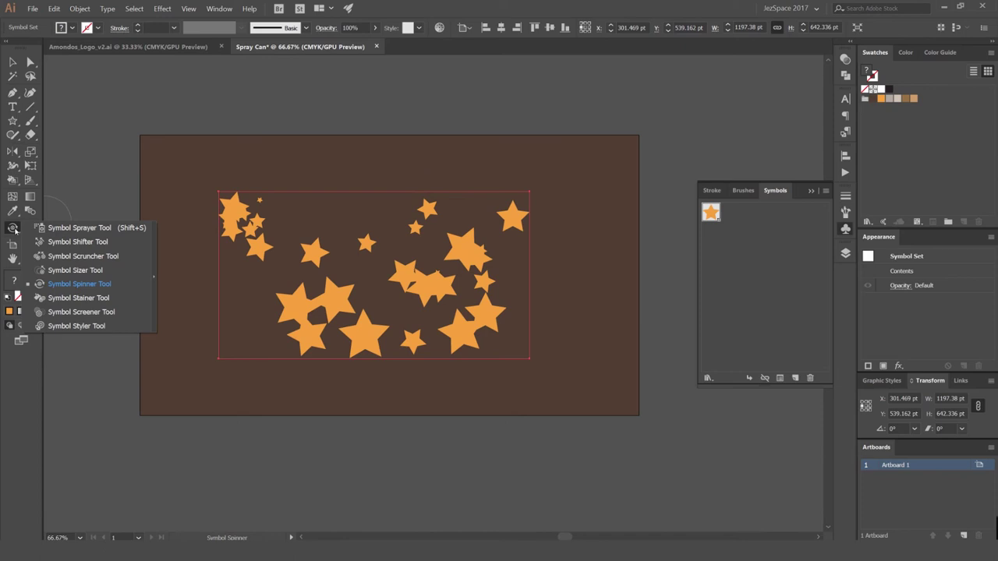
{"action": "left_click", "coordinate": [79, 299]}
{"action": "scroll", "coordinate": [466, 249], "scroll_direction": "up", "scroll_amount": 2, "text": "alt"}
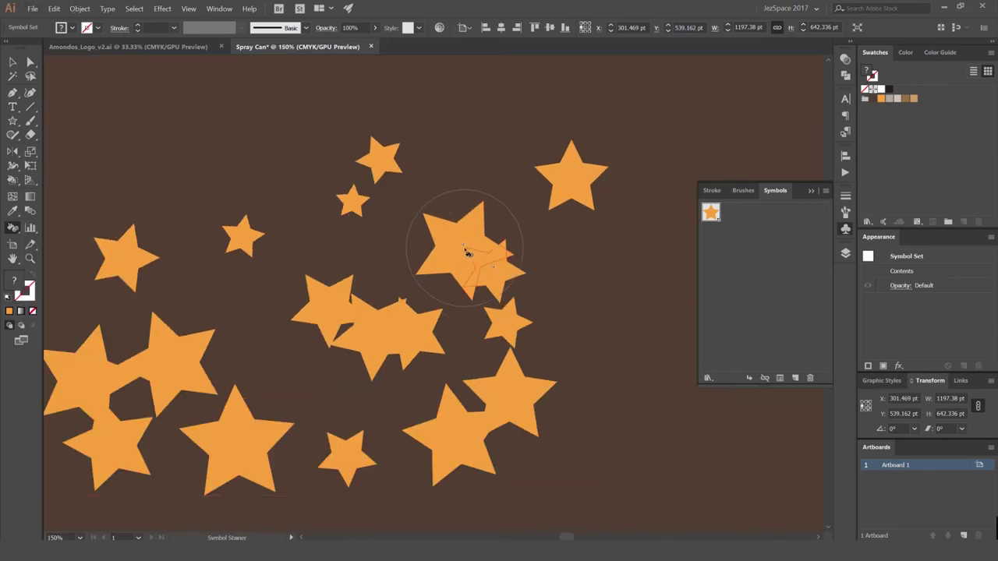
{"action": "mouse_move", "coordinate": [467, 253]}
{"action": "left_mouse_down"}
{"action": "mouse_move", "coordinate": [505, 288]}
{"action": "mouse_move", "coordinate": [498, 269]}
{"action": "mouse_move", "coordinate": [507, 308]}
{"action": "mouse_move", "coordinate": [452, 312]}
{"action": "left_mouse_up"}
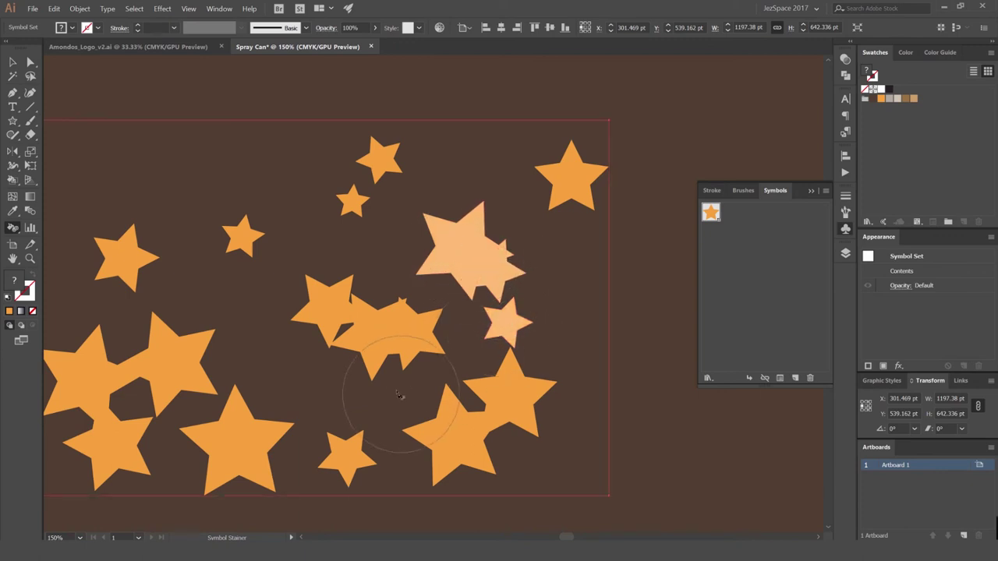
{"action": "left_click", "coordinate": [378, 346]}
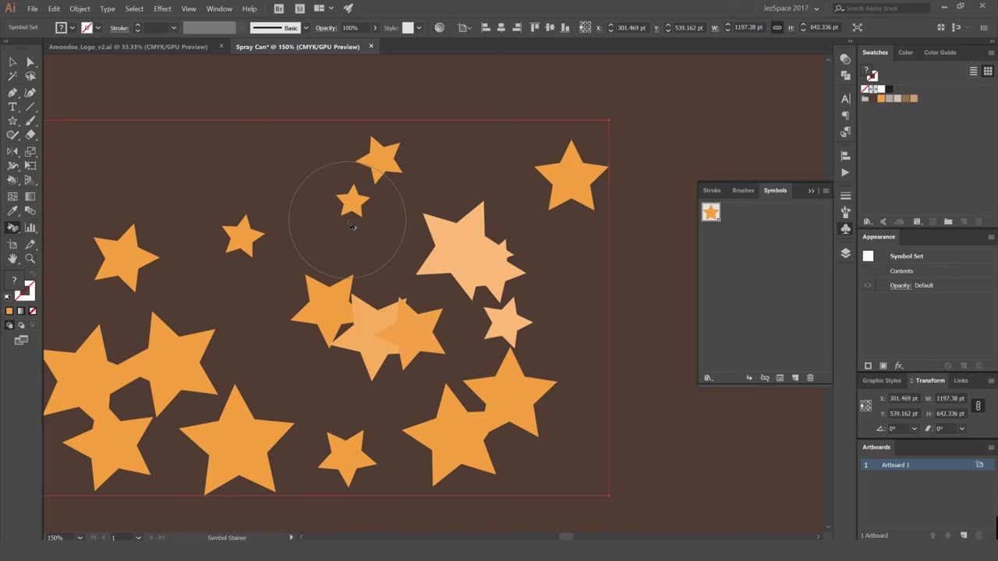
- Vary the Symbol Stainer's brush diameter and, with a small brush, tint the small upper-middle star pale orange
{"action": "scroll", "coordinate": [354, 224], "scroll_direction": "down", "scroll_amount": 1}
{"action": "scroll", "coordinate": [360, 222], "scroll_direction": "up", "scroll_amount": 1}
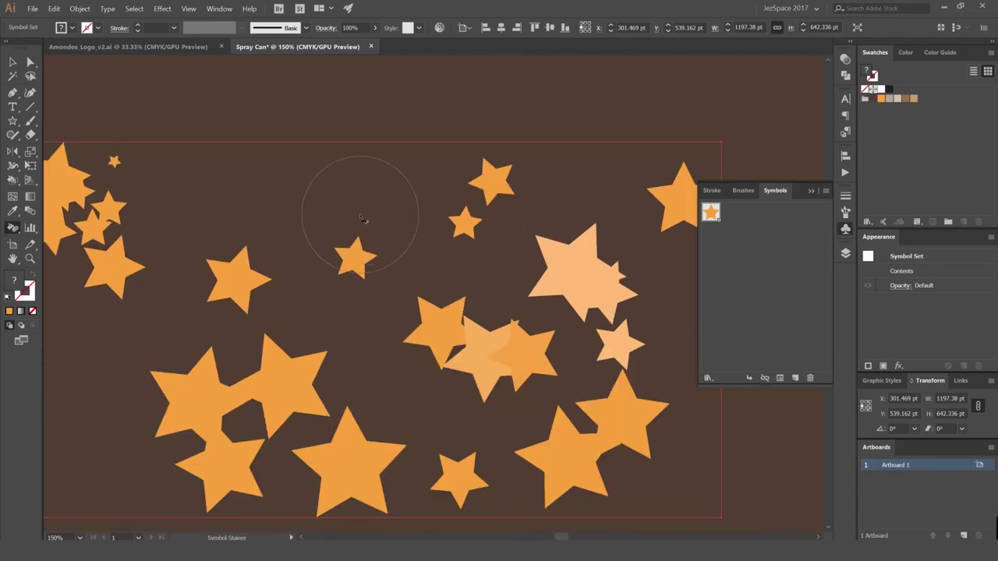
{"action": "key", "text": "bracketleft"}
{"action": "key", "text": "bracketleft"}
{"action": "key", "text": "bracketleft"}
{"action": "key", "text": "bracketleft"}
{"action": "key", "text": "bracketright"}
{"action": "key", "text": "bracketright"}
{"action": "key", "text": "bracketright"}
{"action": "key", "text": "bracketright"}
{"action": "key", "text": "bracketright"}
{"action": "key", "text": "bracketright"}
{"action": "key", "text": "bracketright"}
{"action": "key", "text": "bracketright"}
{"action": "key", "text": "bracketright"}
{"action": "key", "text": "bracketright"}
{"action": "key", "text": "bracketleft"}
{"action": "key", "text": "bracketleft"}
{"action": "key", "text": "bracketleft"}
{"action": "key", "text": "bracketleft"}
{"action": "key", "text": "bracketleft"}
{"action": "key", "text": "bracketleft"}
{"action": "key", "text": "bracketleft"}
{"action": "key", "text": "bracketleft"}
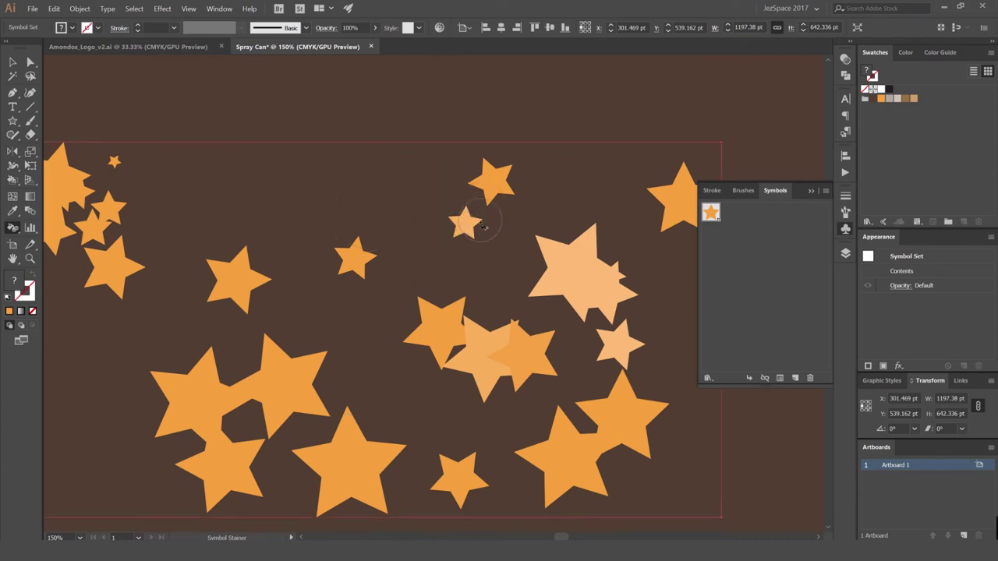
- Enlarge the stainer brush to cover about half the set and tint the middle and lower stars pale orange
{"action": "key", "text": "bracketright"}
{"action": "key", "text": "bracketright"}
{"action": "key", "text": "bracketright"}
{"action": "key", "text": "bracketright"}
{"action": "key", "text": "bracketright"}
{"action": "key", "text": "bracketright"}
{"action": "key", "text": "bracketright"}
{"action": "key", "text": "bracketright"}
{"action": "key", "text": "bracketright"}
{"action": "key", "text": "bracketright"}
{"action": "key", "text": "bracketright"}
{"action": "key", "text": "bracketright"}
{"action": "key", "text": "bracketright"}
{"action": "key", "text": "bracketright"}
{"action": "key", "text": "bracketright"}
{"action": "left_click", "coordinate": [468, 318]}
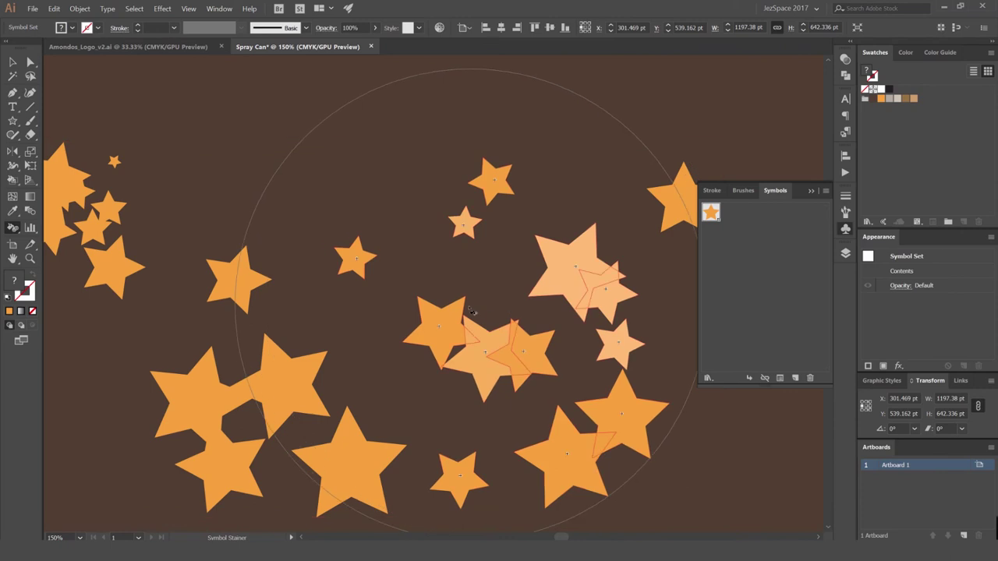
{"action": "key", "text": "space"}
{"action": "left_click_drag", "start_coordinate": [449, 294], "coordinate": [425, 216]}
{"action": "left_click", "coordinate": [405, 273]}
{"action": "left_click", "coordinate": [432, 299]}
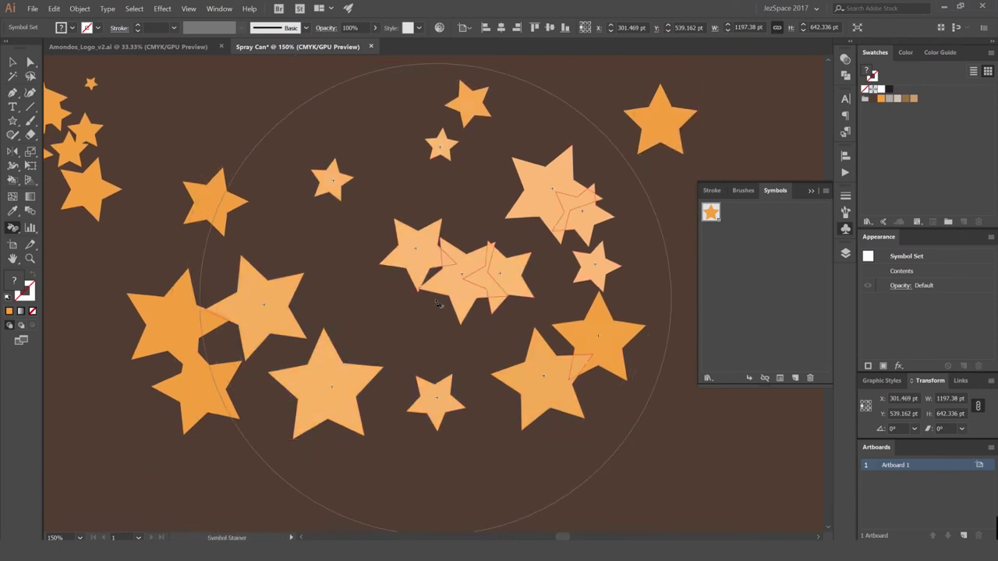
- Stain the stars from the middle across to the upper-left cluster with the warm grey swatch
{"action": "scroll", "coordinate": [436, 299], "scroll_direction": "down", "scroll_amount": 2}
{"action": "key", "text": "ctrl+plus"}
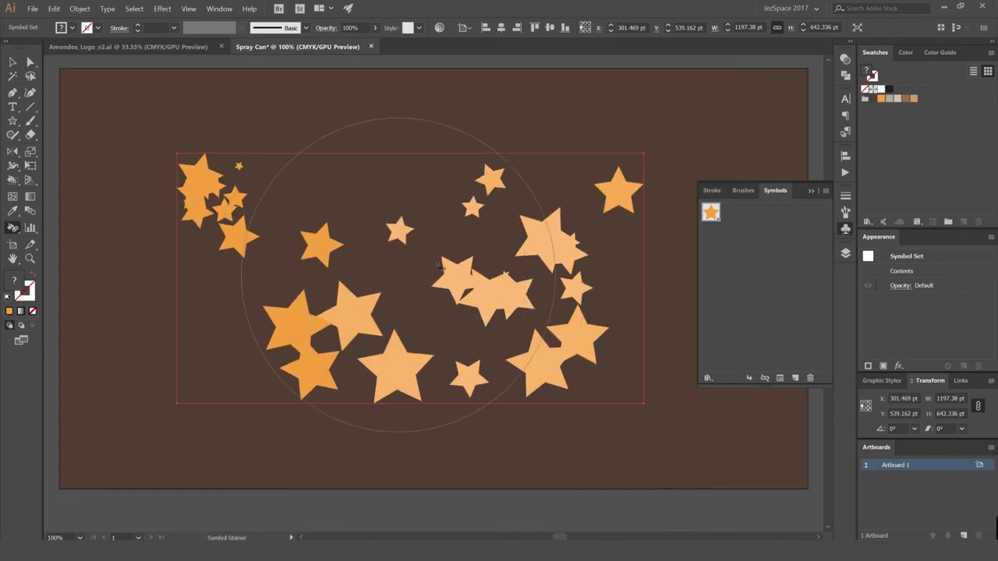
{"action": "left_click", "coordinate": [890, 99]}
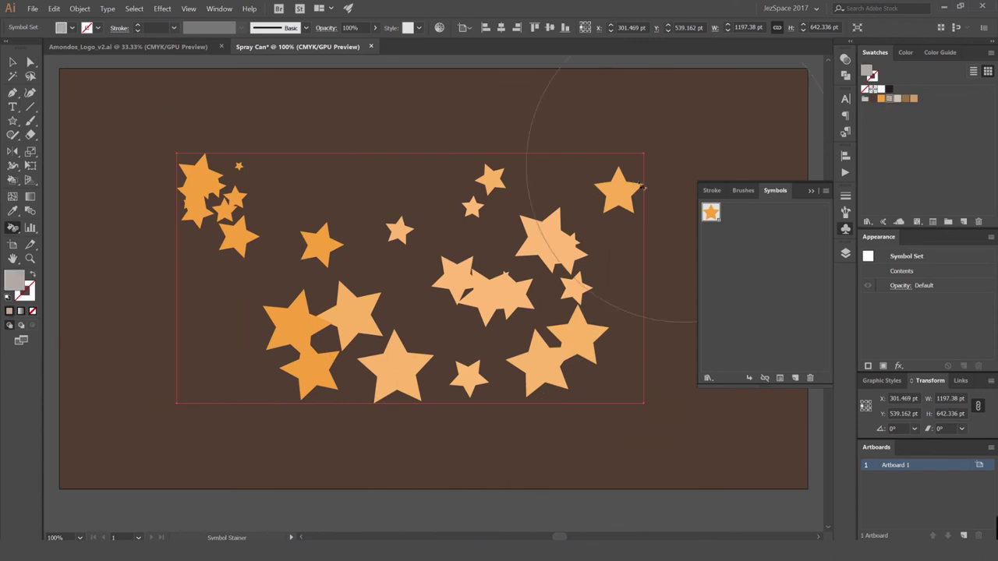
{"action": "mouse_move", "coordinate": [499, 269]}
{"action": "left_mouse_down"}
{"action": "mouse_move", "coordinate": [424, 337]}
{"action": "mouse_move", "coordinate": [289, 332]}
{"action": "mouse_move", "coordinate": [195, 107]}
{"action": "left_mouse_up"}
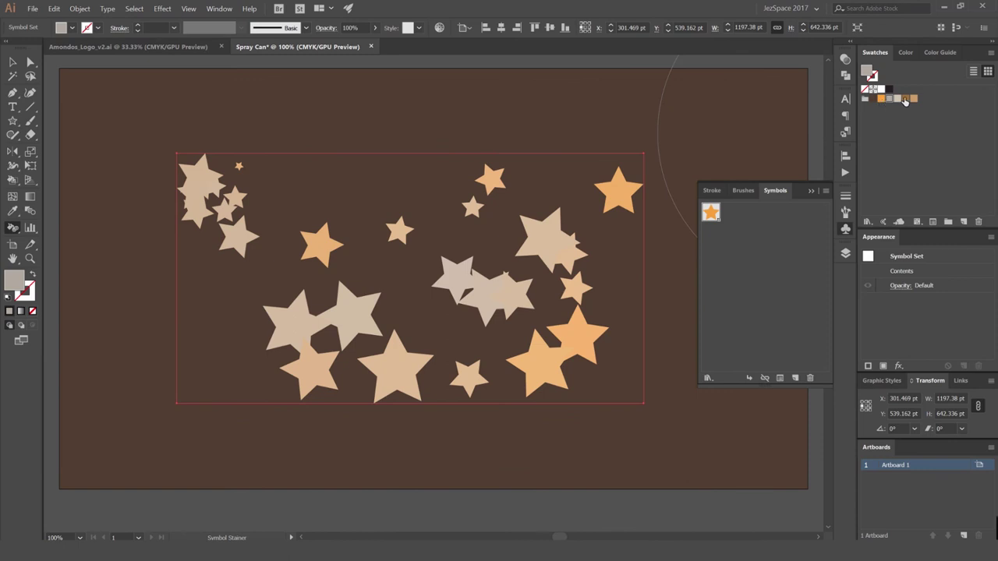
- Stain the middle and right stars with the brown swatch, reducing the brush diameter between strokes
{"action": "left_click", "coordinate": [904, 99]}
{"action": "mouse_move", "coordinate": [530, 234]}
{"action": "left_mouse_down"}
{"action": "mouse_move", "coordinate": [517, 260]}
{"action": "mouse_move", "coordinate": [490, 272]}
{"action": "mouse_move", "coordinate": [492, 306]}
{"action": "left_mouse_up"}
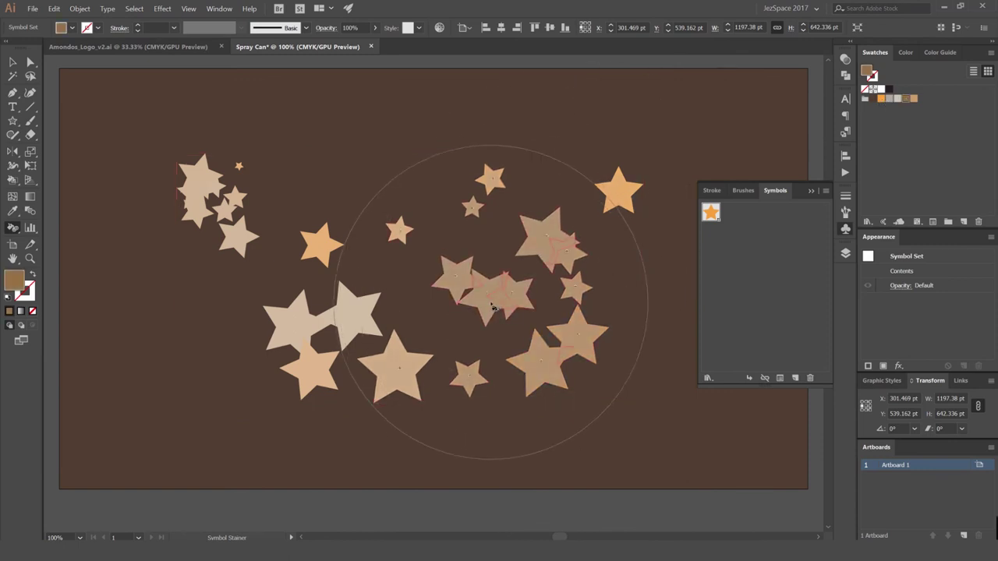
{"action": "key", "text": "bracketleft"}
{"action": "key", "text": "bracketleft"}
{"action": "key", "text": "bracketleft"}
{"action": "key", "text": "bracketleft"}
{"action": "mouse_move", "coordinate": [508, 237]}
{"action": "left_mouse_down"}
{"action": "mouse_move", "coordinate": [609, 194]}
{"action": "mouse_move", "coordinate": [560, 234]}
{"action": "mouse_move", "coordinate": [546, 355]}
{"action": "left_mouse_up"}
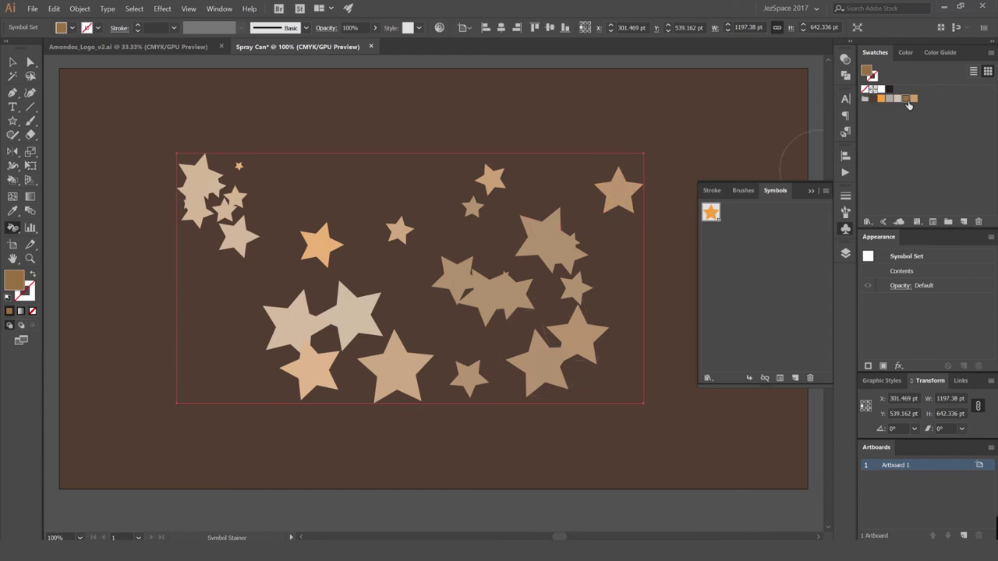
- Stain some of the right and lower stars with the light tan swatch using the smaller brush
{"action": "left_click", "coordinate": [908, 100]}
{"action": "mouse_move", "coordinate": [624, 290]}
{"action": "left_mouse_down"}
{"action": "mouse_move", "coordinate": [561, 309]}
{"action": "mouse_move", "coordinate": [513, 358]}
{"action": "left_mouse_up"}
{"action": "left_click_drag", "start_coordinate": [357, 374], "coordinate": [342, 325]}
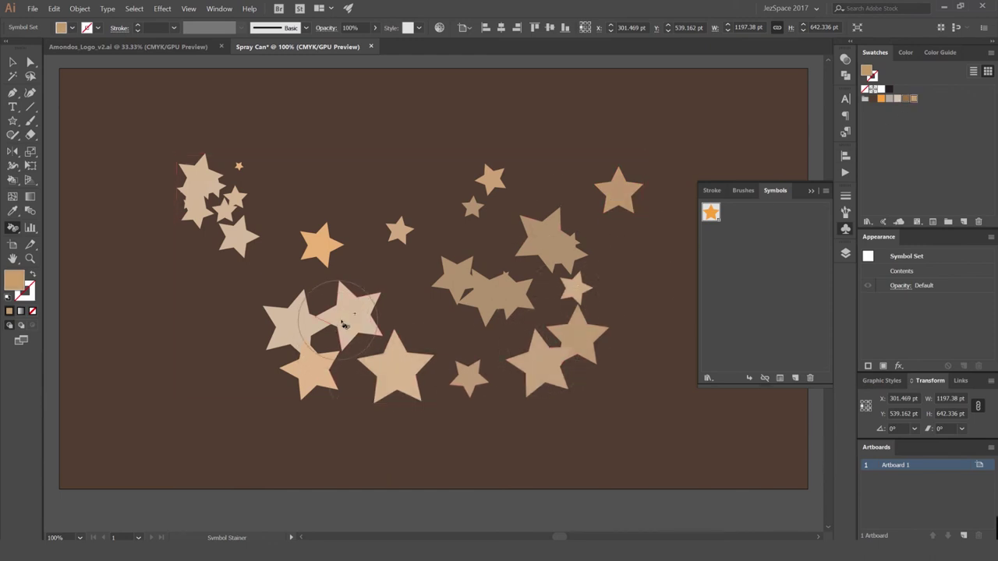
{"action": "left_click", "coordinate": [586, 276]}
- Stain individual stars across the set with the orange swatch and deselect the set
{"action": "left_click", "coordinate": [506, 186]}
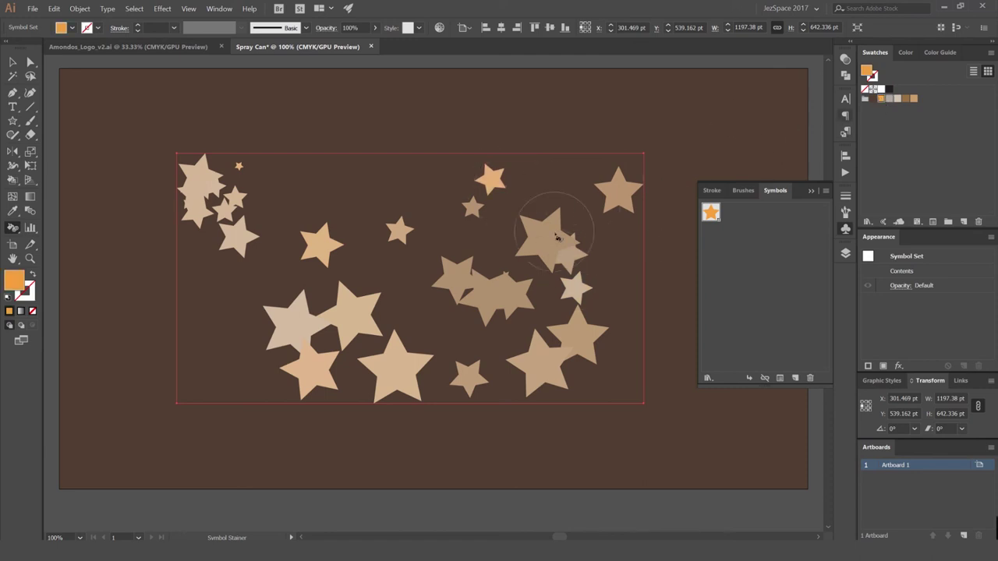
{"action": "left_click", "coordinate": [556, 229]}
{"action": "left_click", "coordinate": [579, 334]}
{"action": "left_click", "coordinate": [314, 337]}
{"action": "left_click", "coordinate": [235, 210]}
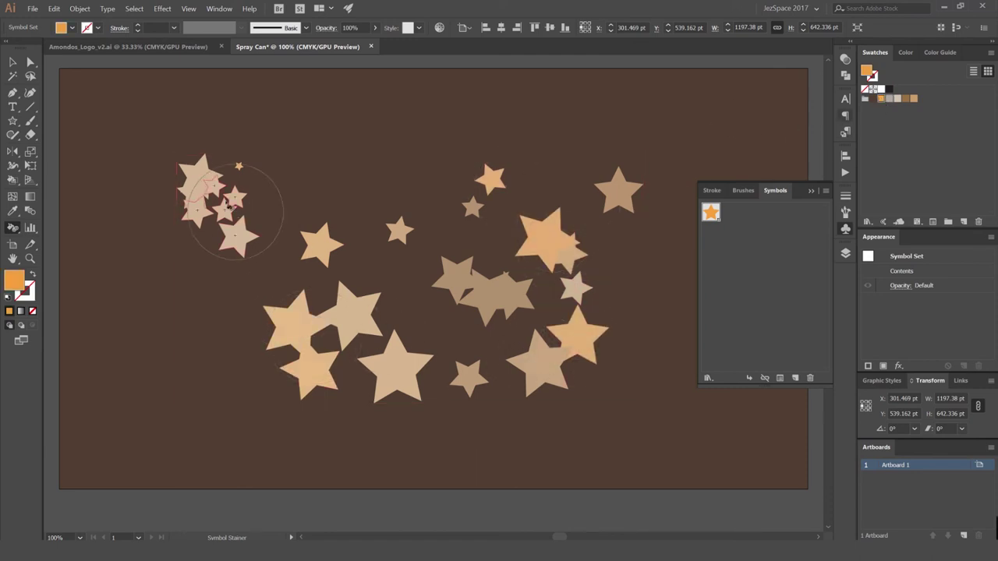
{"action": "left_click", "coordinate": [405, 226]}
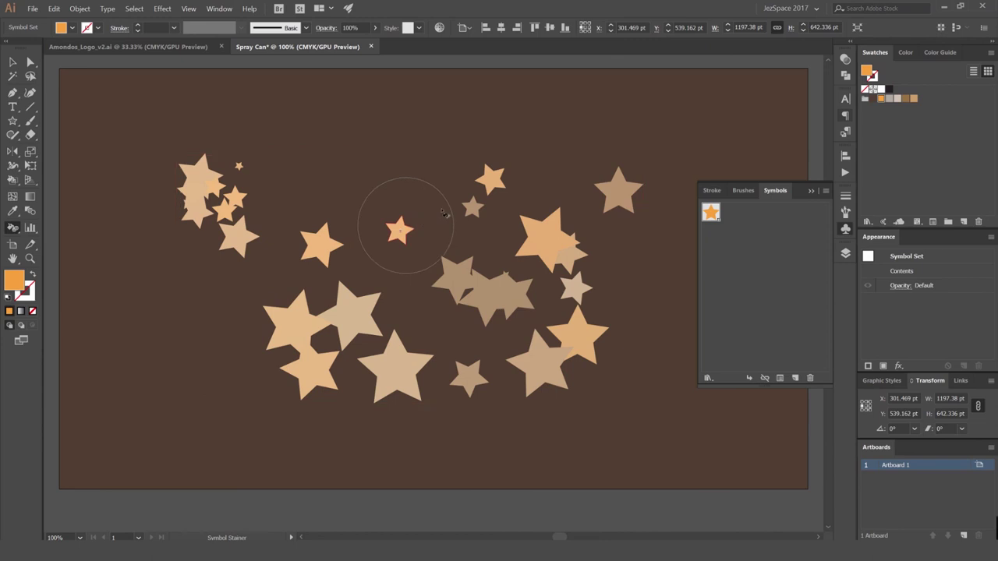
{"action": "left_click", "coordinate": [365, 303]}
{"action": "left_click", "coordinate": [473, 317]}
{"action": "scroll", "coordinate": [521, 349], "scroll_direction": "down", "scroll_amount": 2}
{"action": "mouse_move", "coordinate": [559, 304]}
{"action": "left_mouse_down"}
{"action": "mouse_move", "coordinate": [567, 269]}
{"action": "mouse_move", "coordinate": [527, 299]}
{"action": "left_mouse_up"}
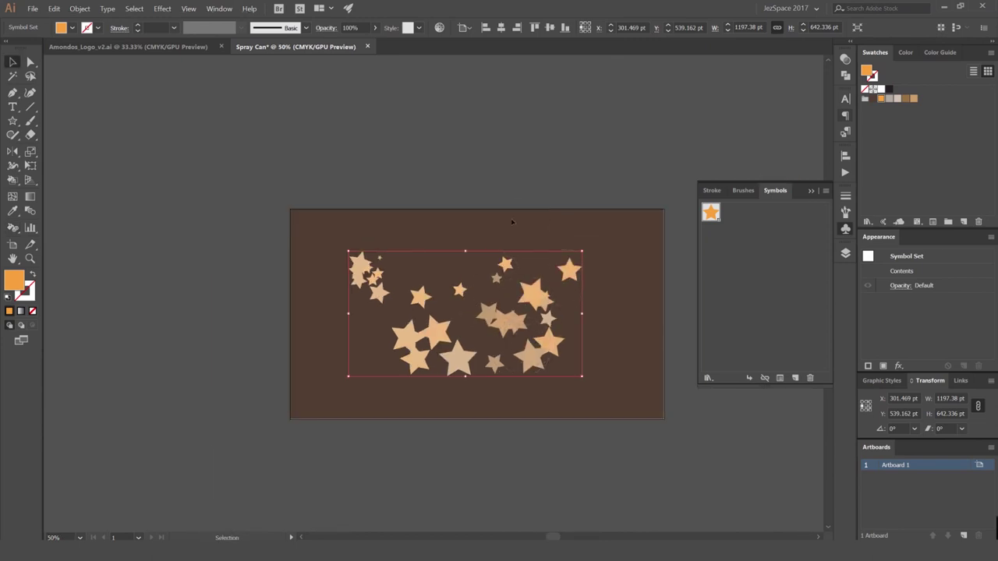
{"action": "left_click", "coordinate": [512, 222]}
{"action": "left_click", "coordinate": [14, 230]}
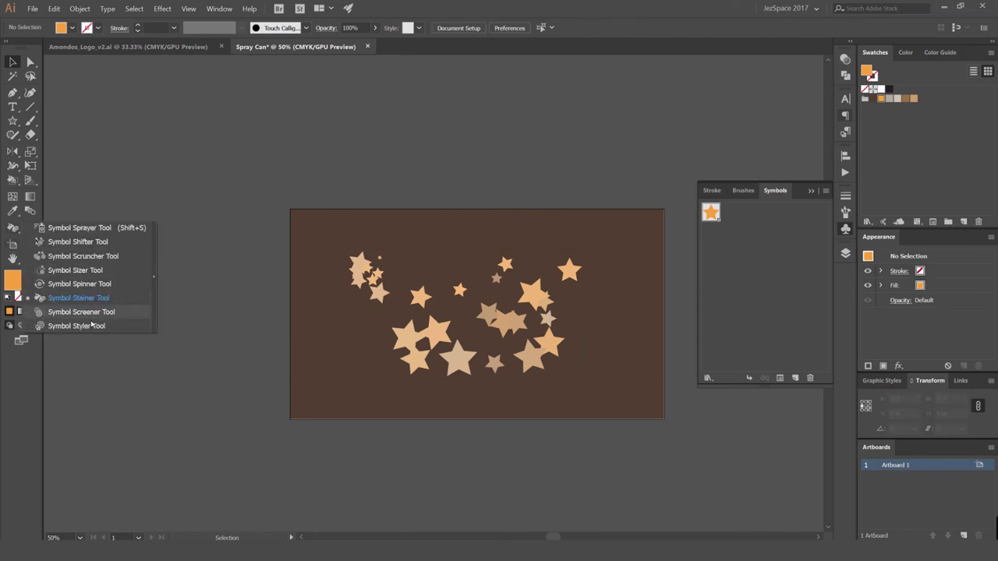
{"action": "left_click", "coordinate": [586, 207]}
{"action": "key", "text": "space"}
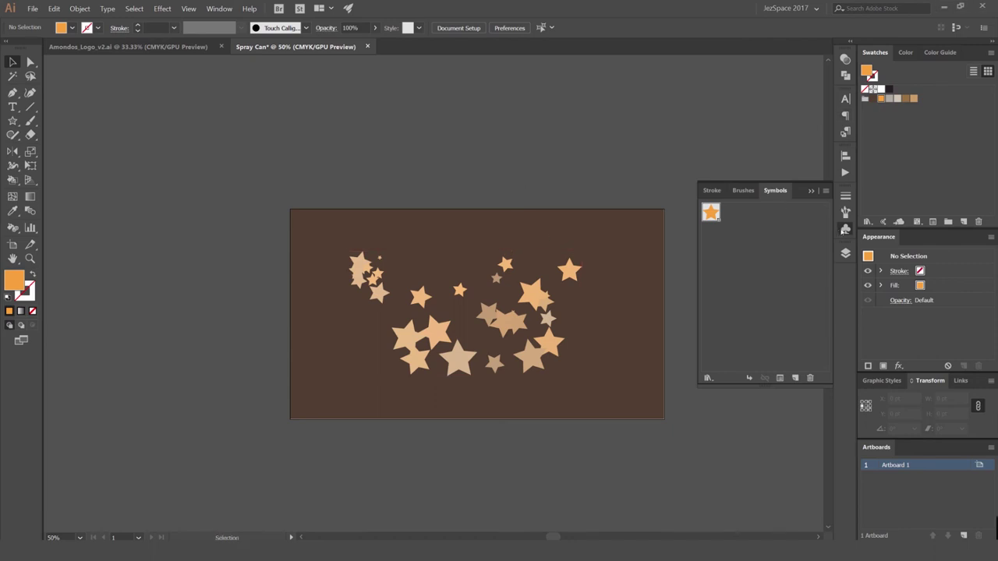
{"action": "left_click", "coordinate": [845, 229]}
{"action": "scroll", "coordinate": [582, 243], "scroll_direction": "up", "scroll_amount": 1}
{"action": "key", "text": "space"}
{"action": "left_click_drag", "start_coordinate": [535, 250], "coordinate": [554, 215]}
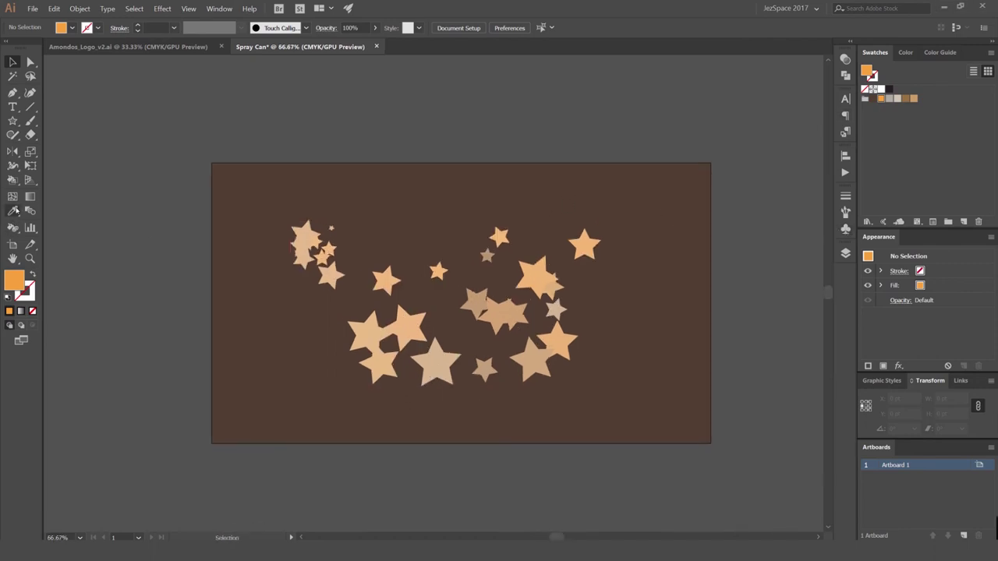
{"action": "left_click", "coordinate": [19, 227]}
{"action": "left_click", "coordinate": [645, 209]}
{"action": "left_click", "coordinate": [845, 228]}
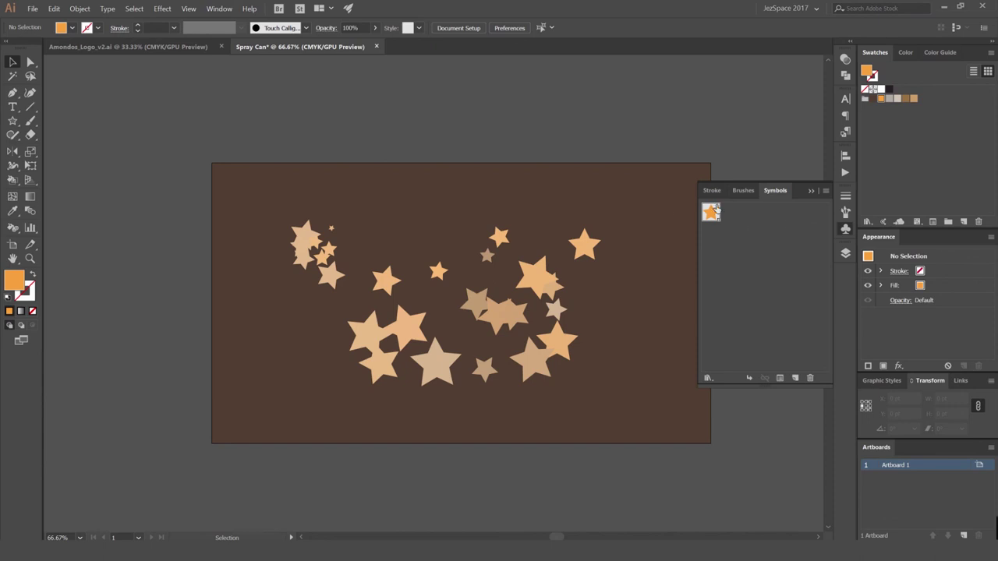